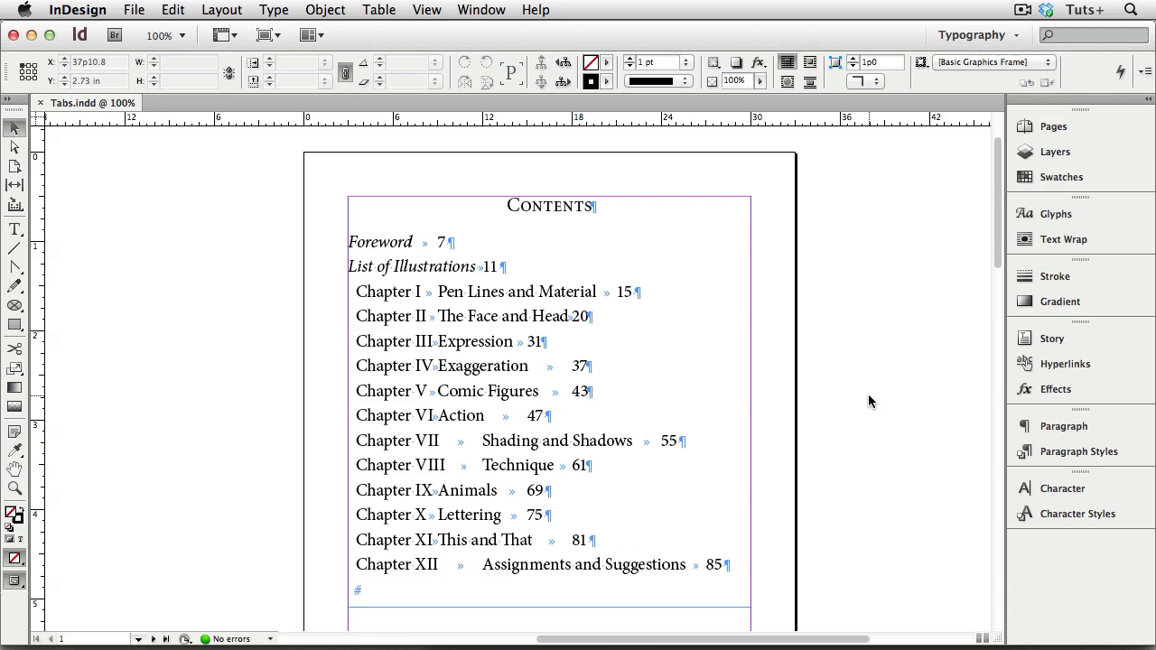
pyautogui.click(277, 9)
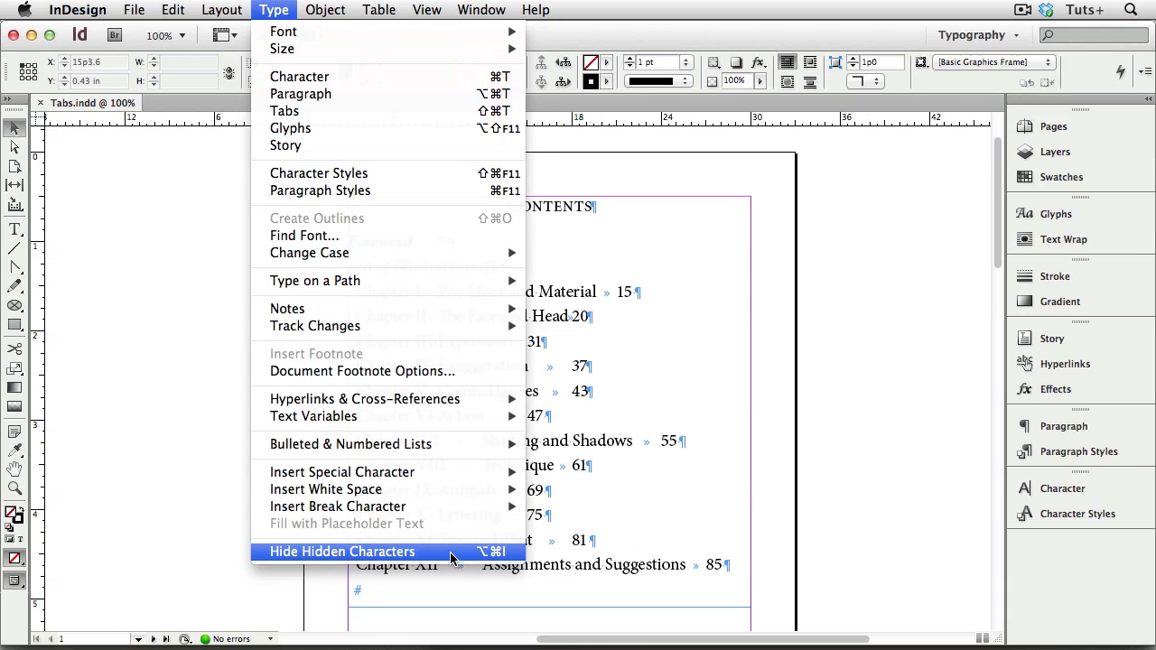
pyautogui.click(766, 376)
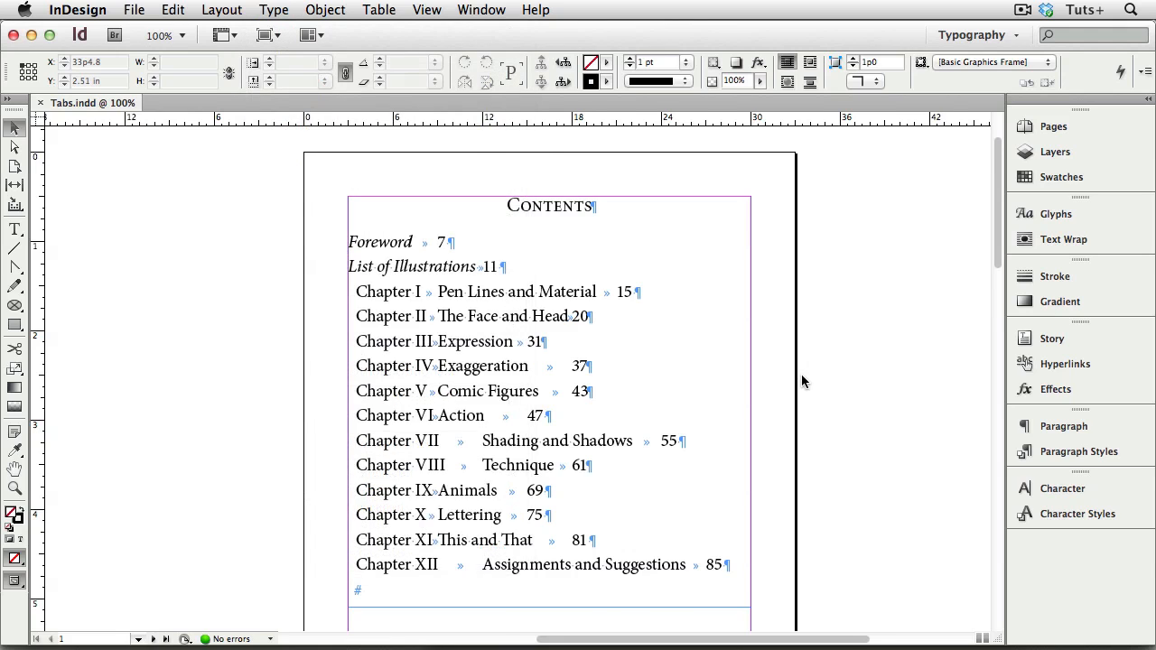
# - Select the Contents text frame and open the Tabs ruler for it
pyautogui.press('super+equal')
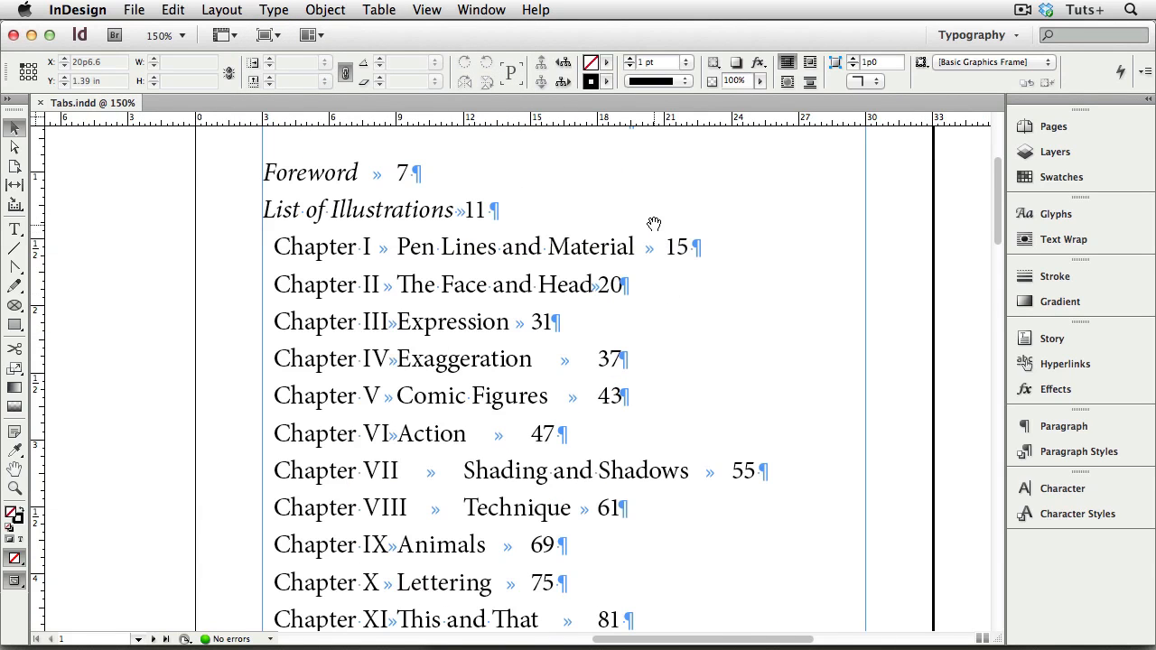
pyautogui.moveTo(654, 224); pyautogui.dragTo(633, 377)
pyautogui.click(611, 400)
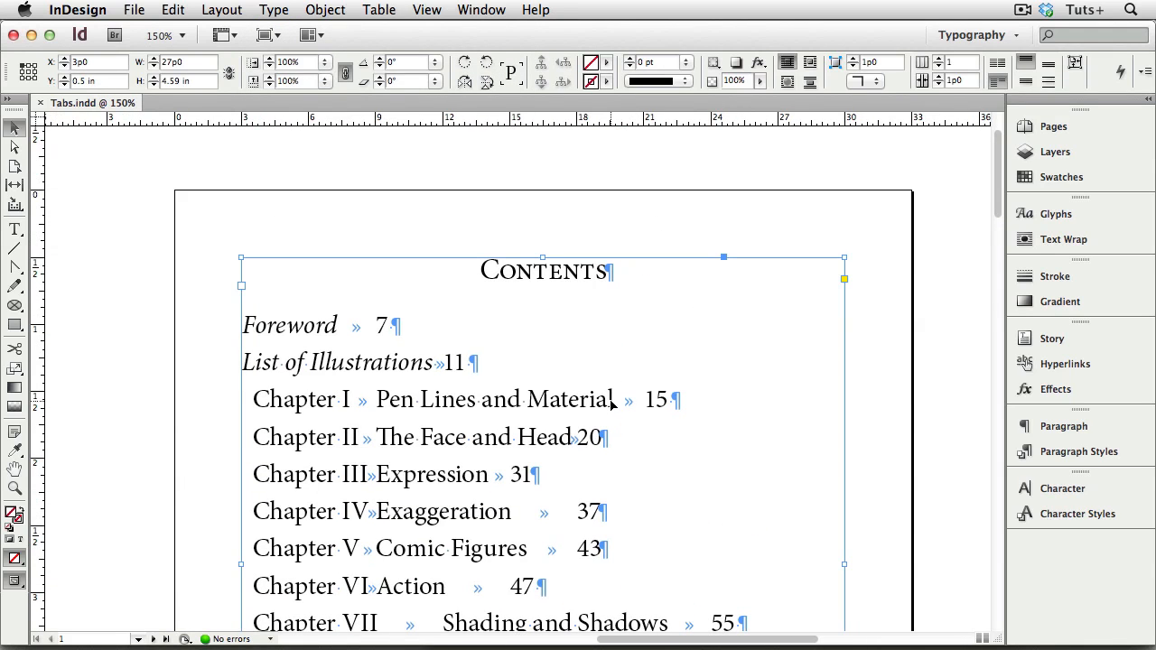
pyautogui.click(274, 10)
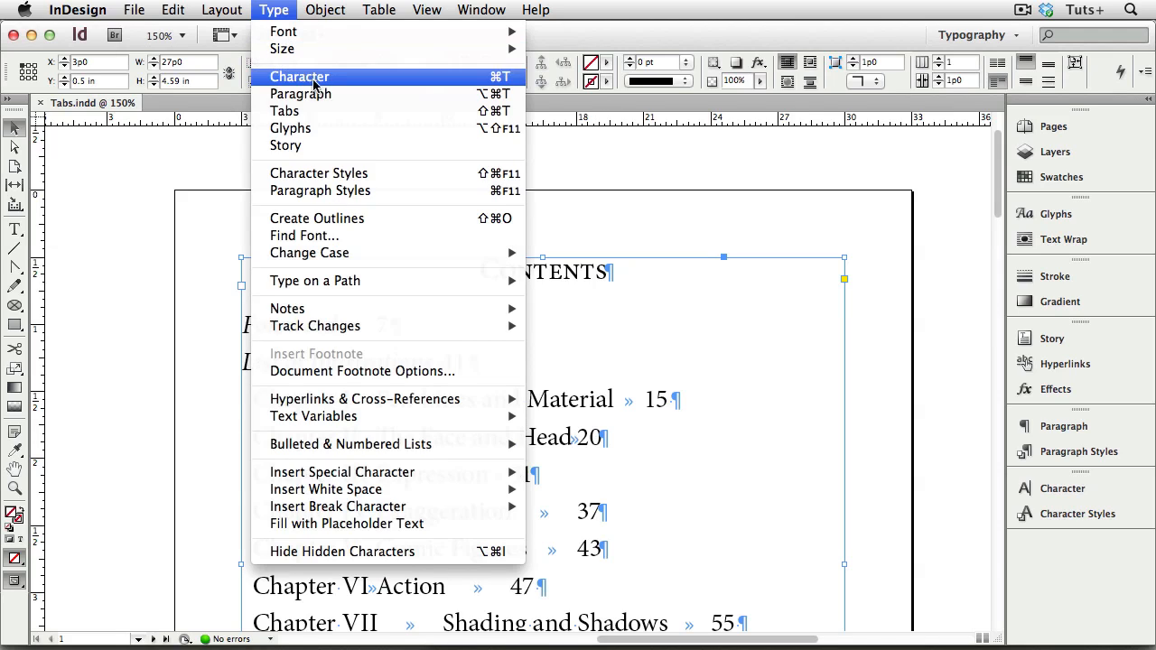
pyautogui.click(318, 111)
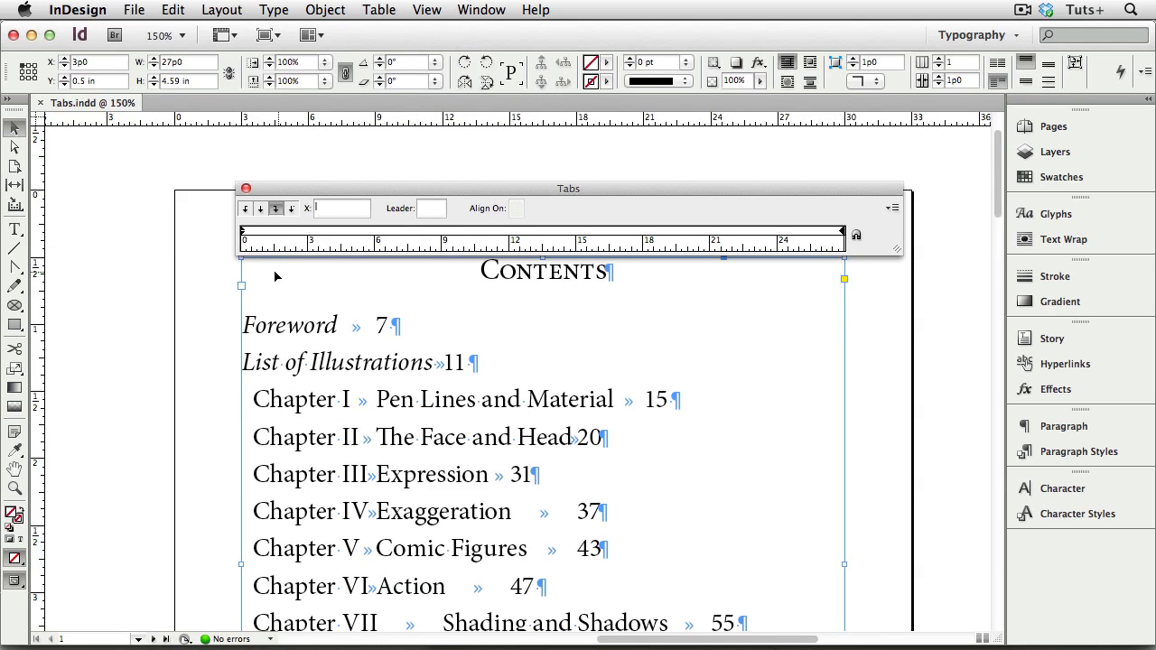
# - Snap the Tabs ruler into place directly above the Contents text frame
pyautogui.scroll(3, 944, 359)
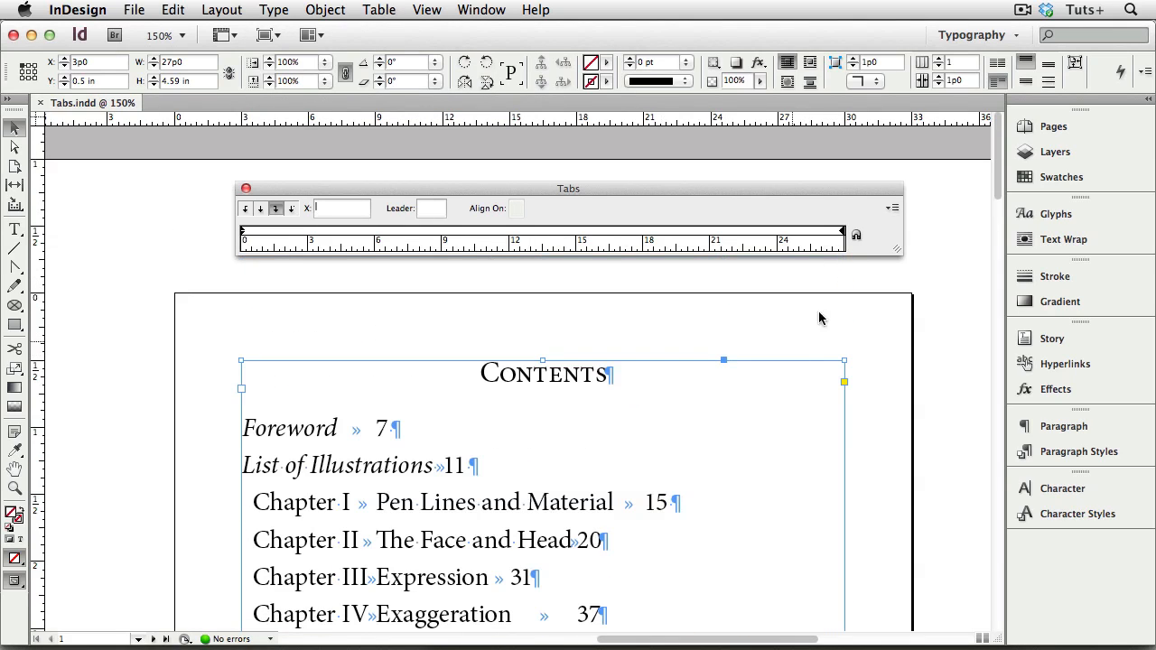
pyautogui.click(856, 236)
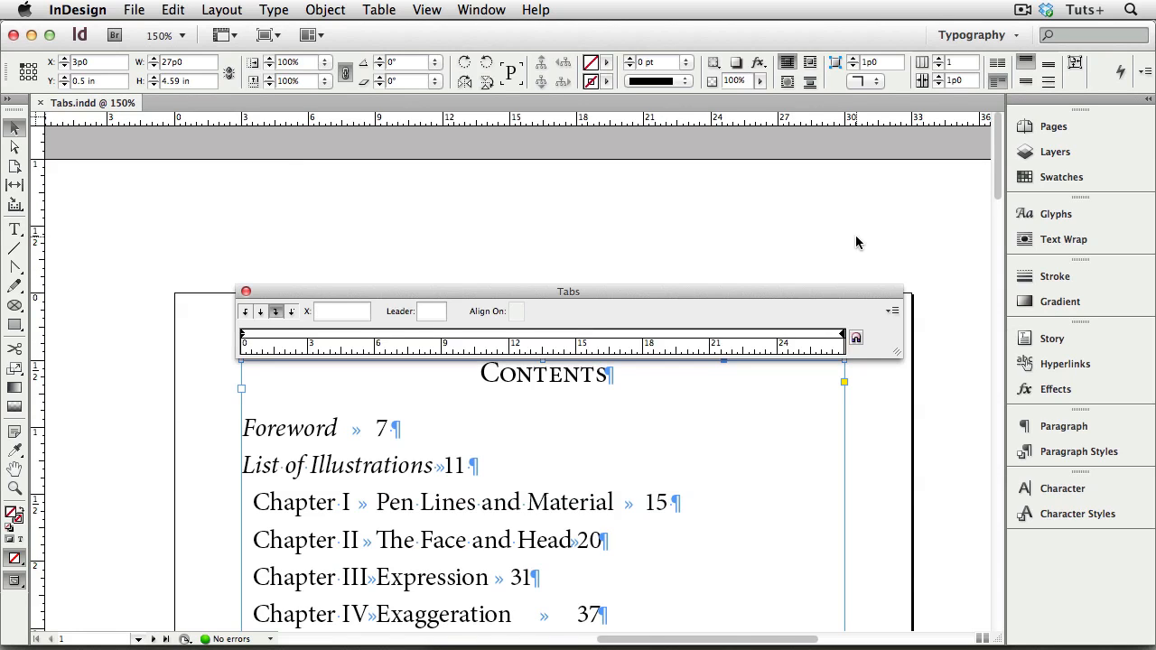
pyautogui.scroll(2, 857, 247)
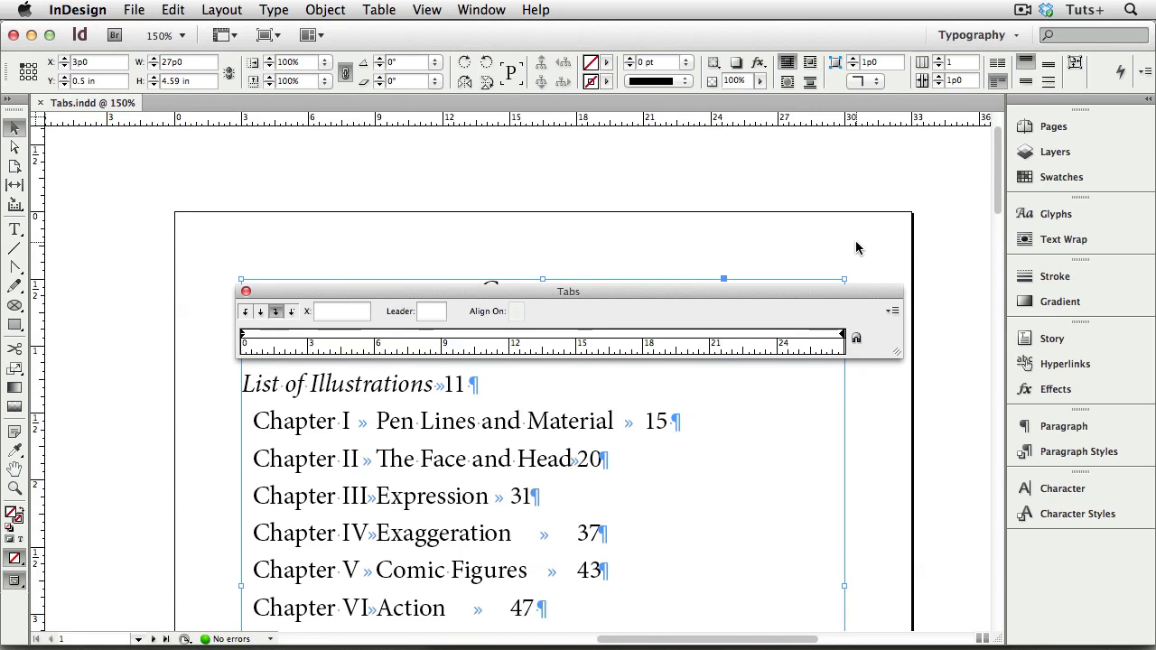
pyautogui.click(856, 338)
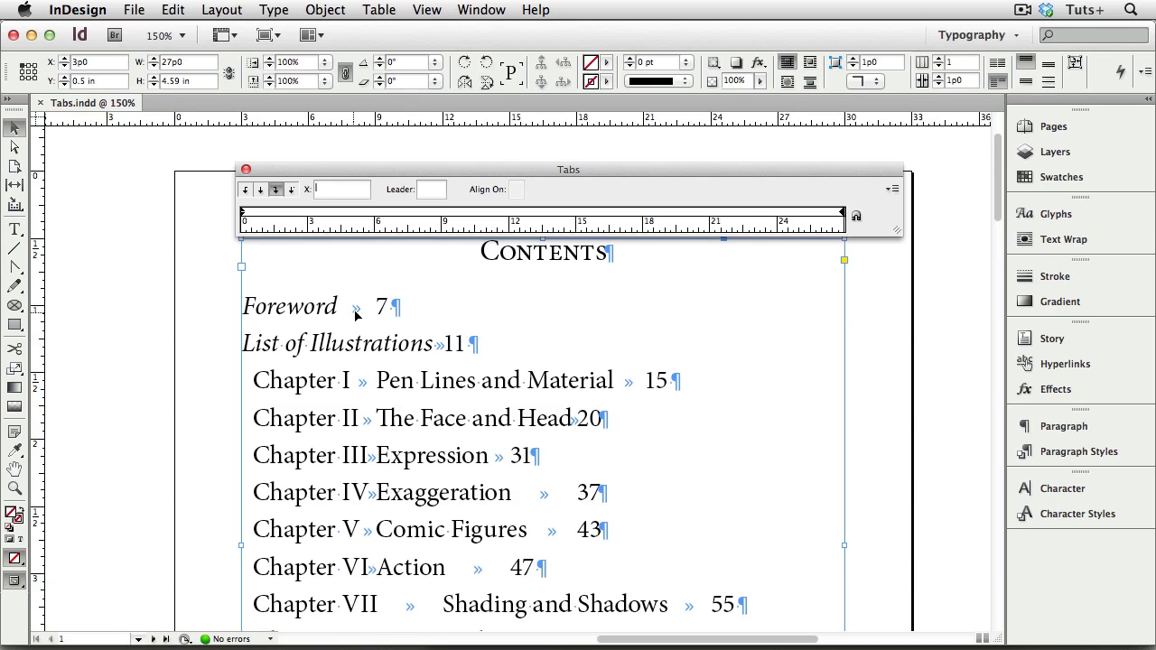
# - Add a right-justified tab stop at about 25p5 to the Foreword line
pyautogui.doubleClick(355, 311)
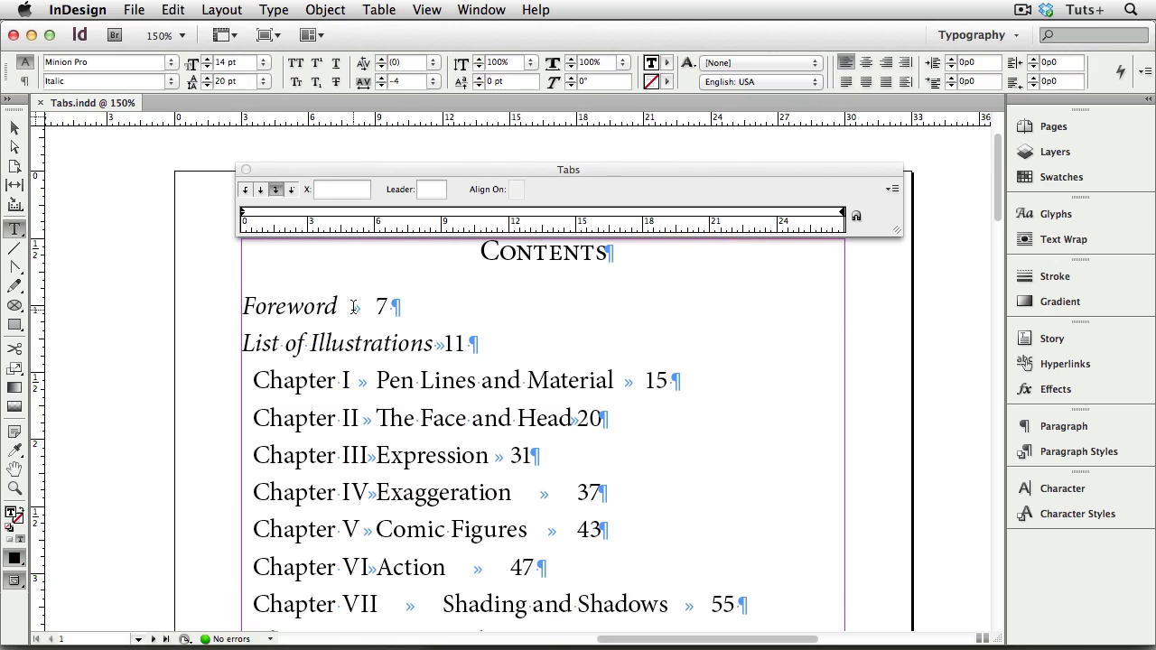
pyautogui.click(275, 194)
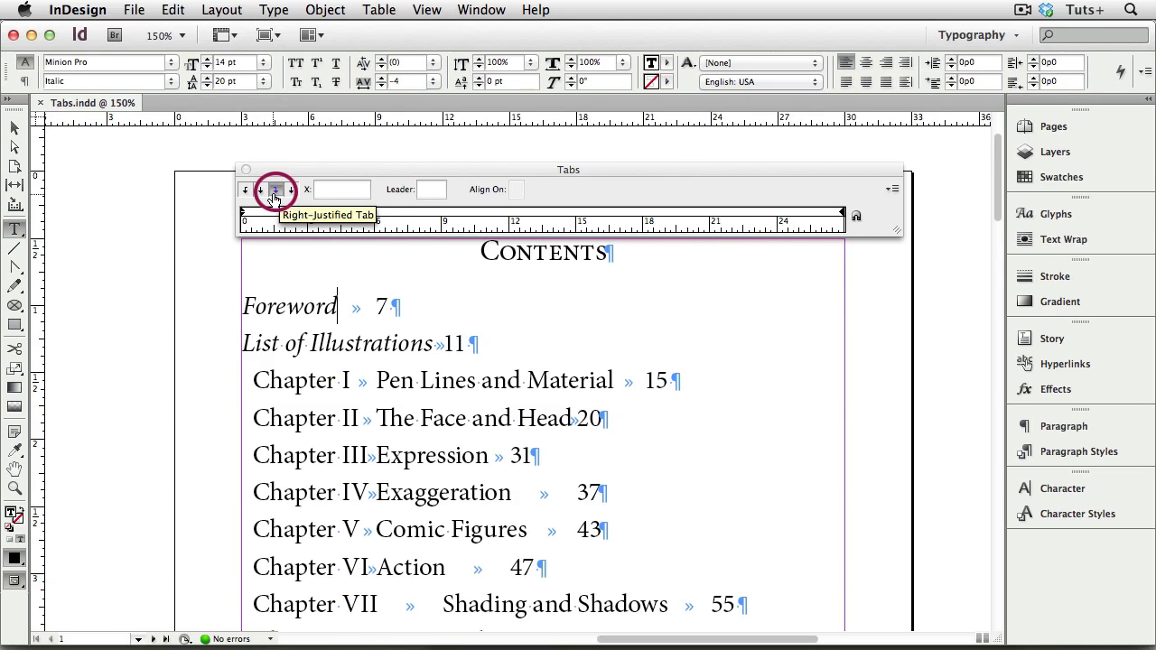
pyautogui.click(816, 215)
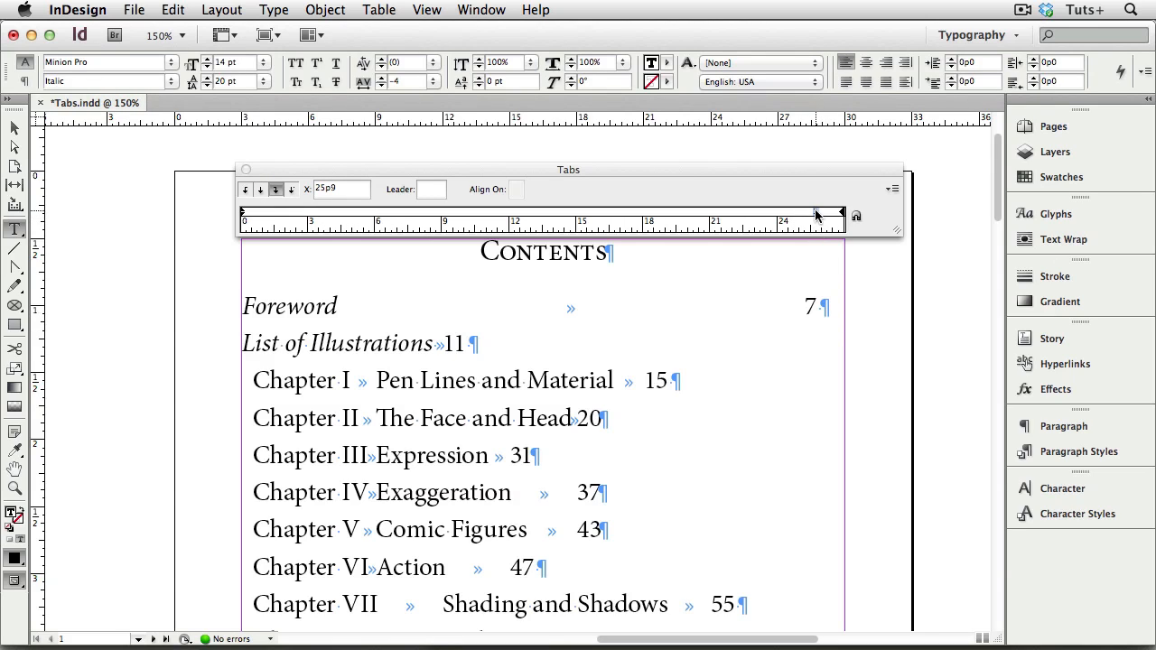
pyautogui.moveTo(816, 213); pyautogui.dragTo(810, 214)
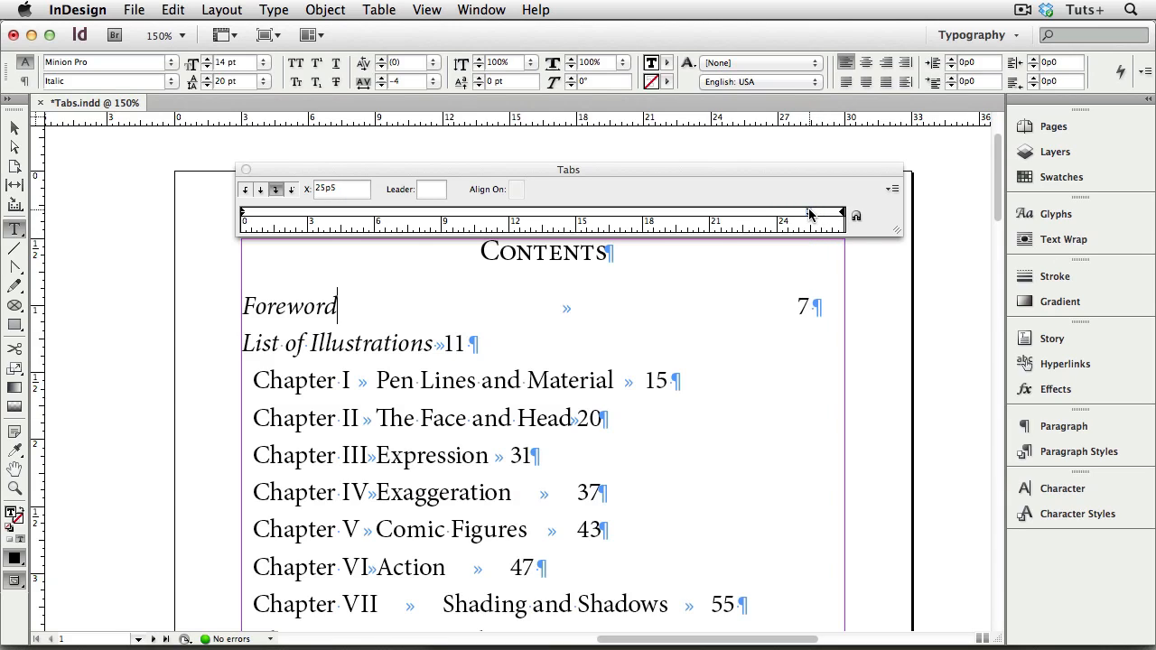
# - Set the position of the Foreword line's tab stop to 26p0
pyautogui.click(339, 189)
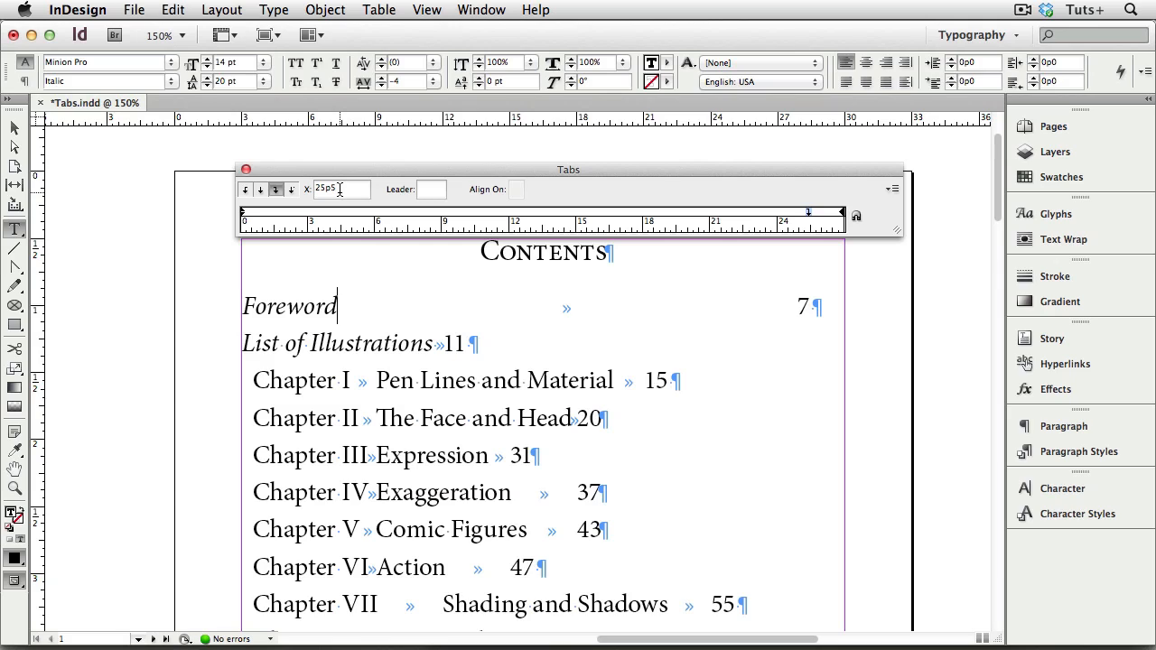
pyautogui.press('Up')
pyautogui.press('Up')
pyautogui.press('Up')
pyautogui.press('Up')
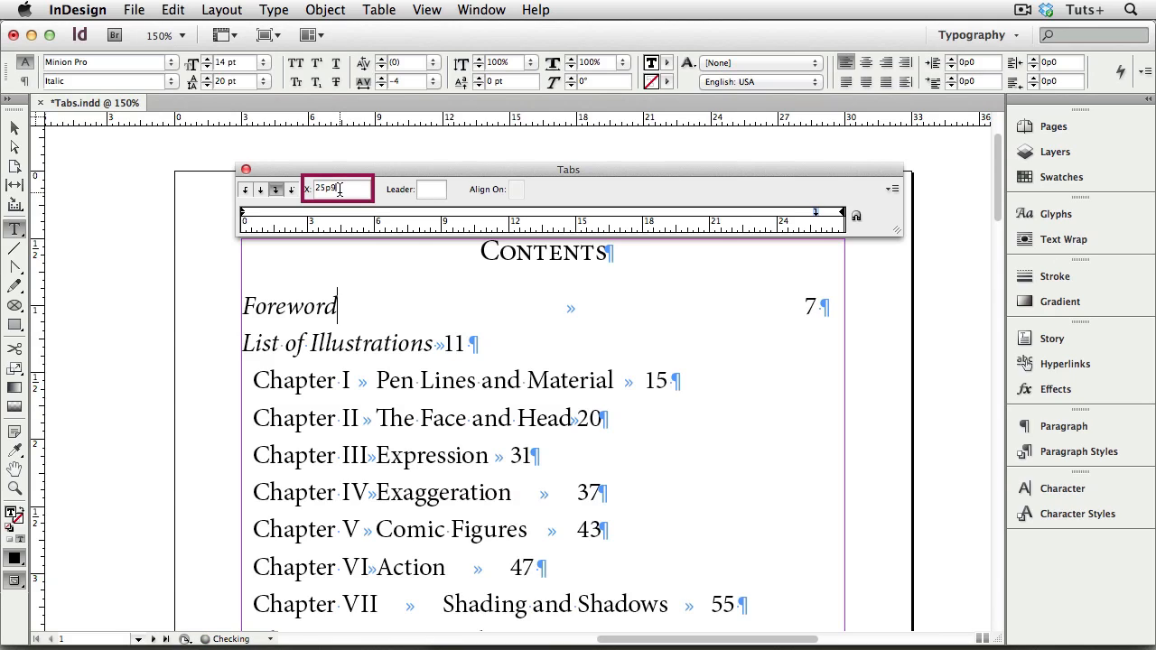
pyautogui.press('Up')
pyautogui.press('Up')
pyautogui.press('Up')
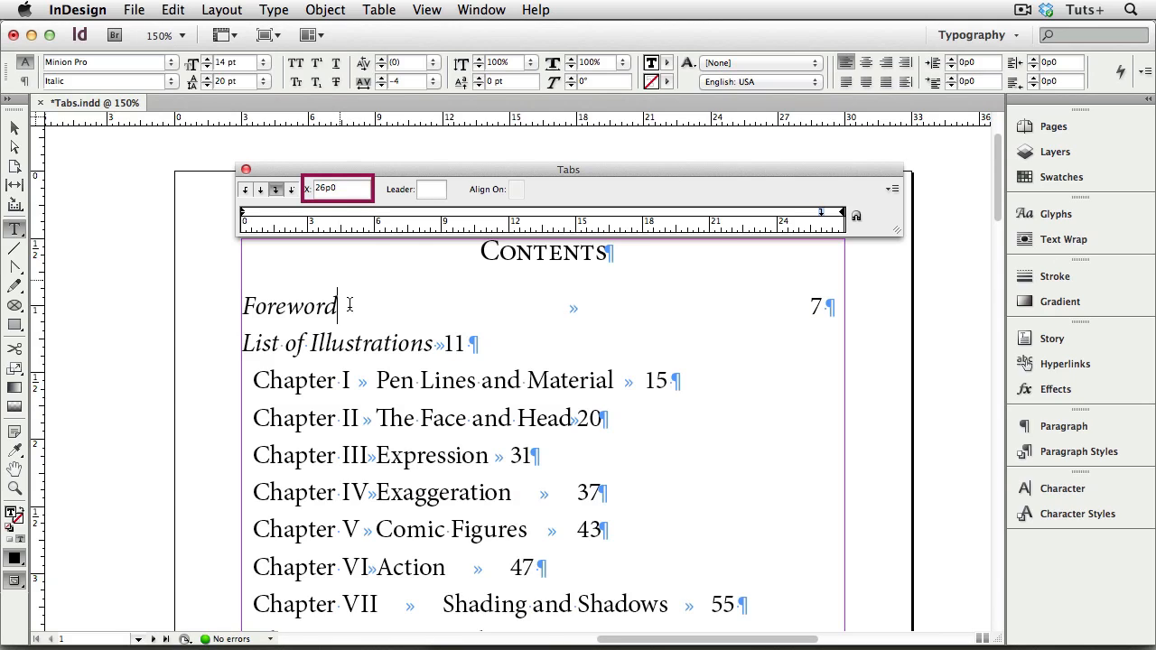
pyautogui.press('Return')
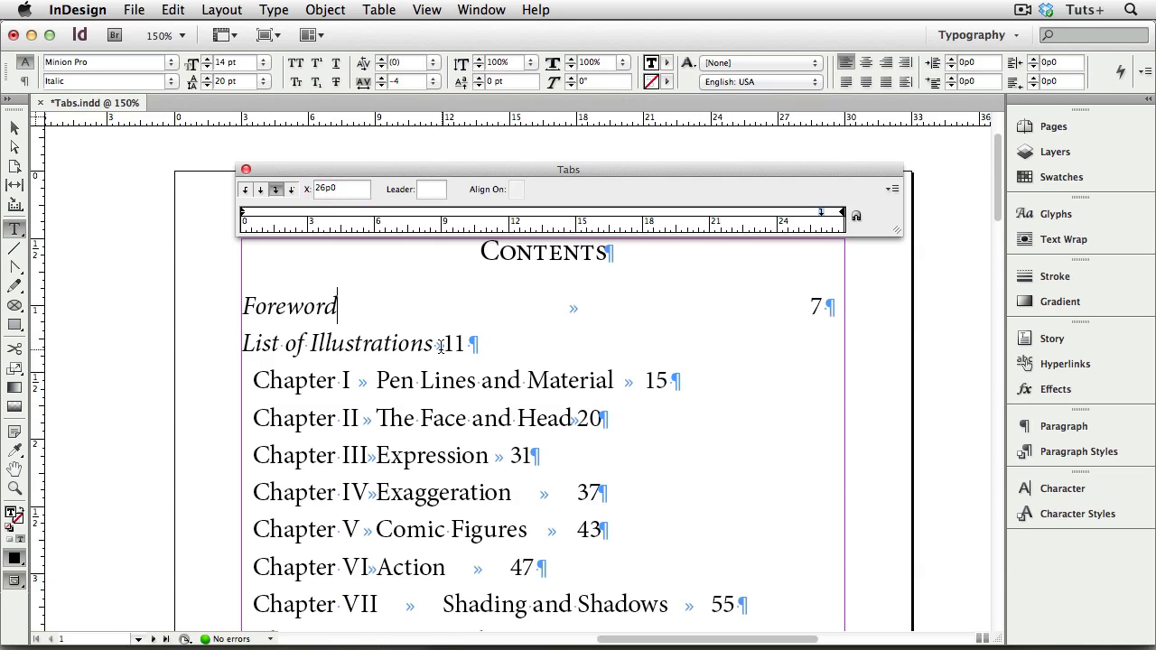
# - Add a right-justified tab stop at 26p0 to the List of Illustrations line
pyautogui.doubleClick(439, 346)
pyautogui.click(811, 214)
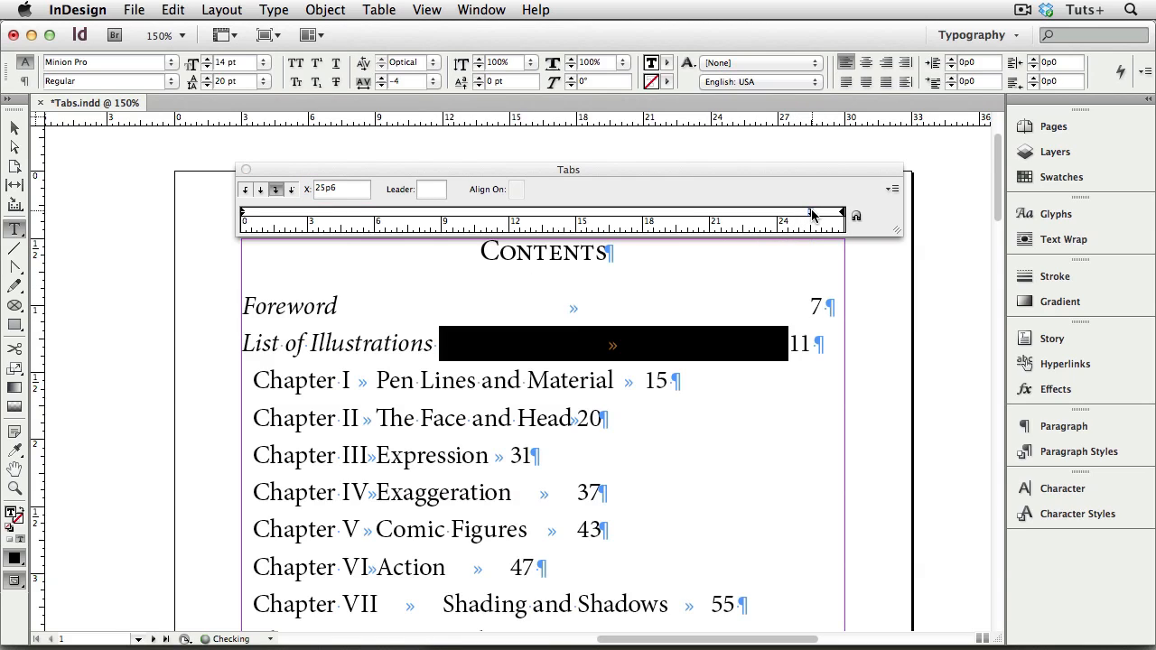
pyautogui.moveTo(811, 215); pyautogui.dragTo(814, 215)
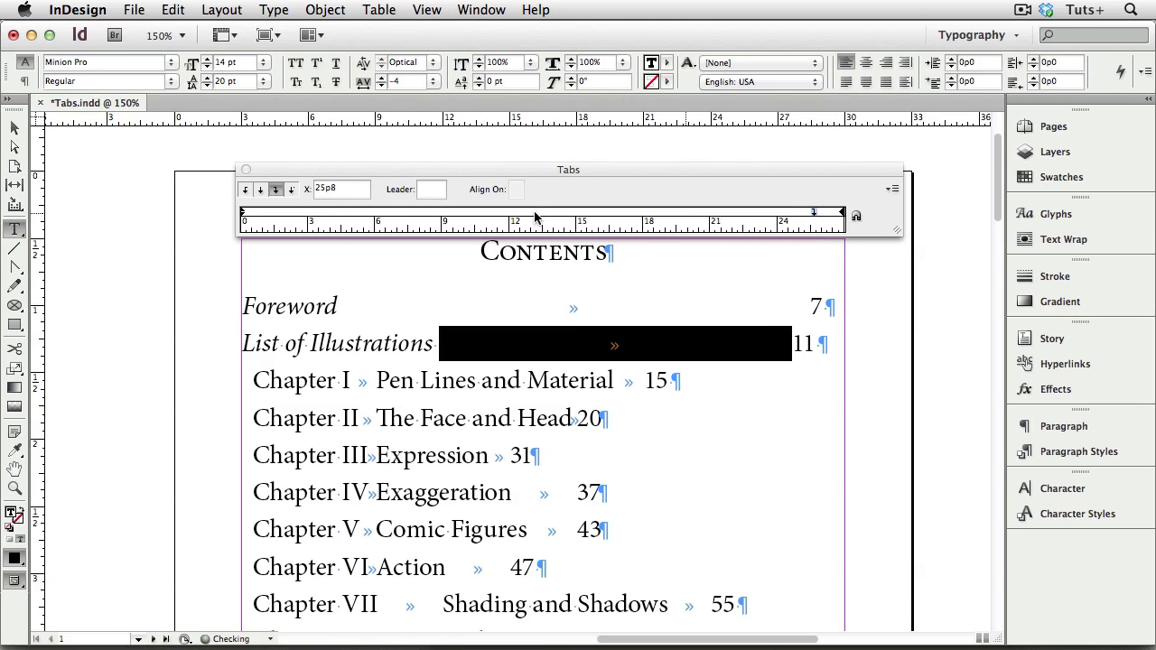
pyautogui.click(357, 187)
pyautogui.press('Up')
pyautogui.press('Up')
pyautogui.press('Up')
pyautogui.press('Up')
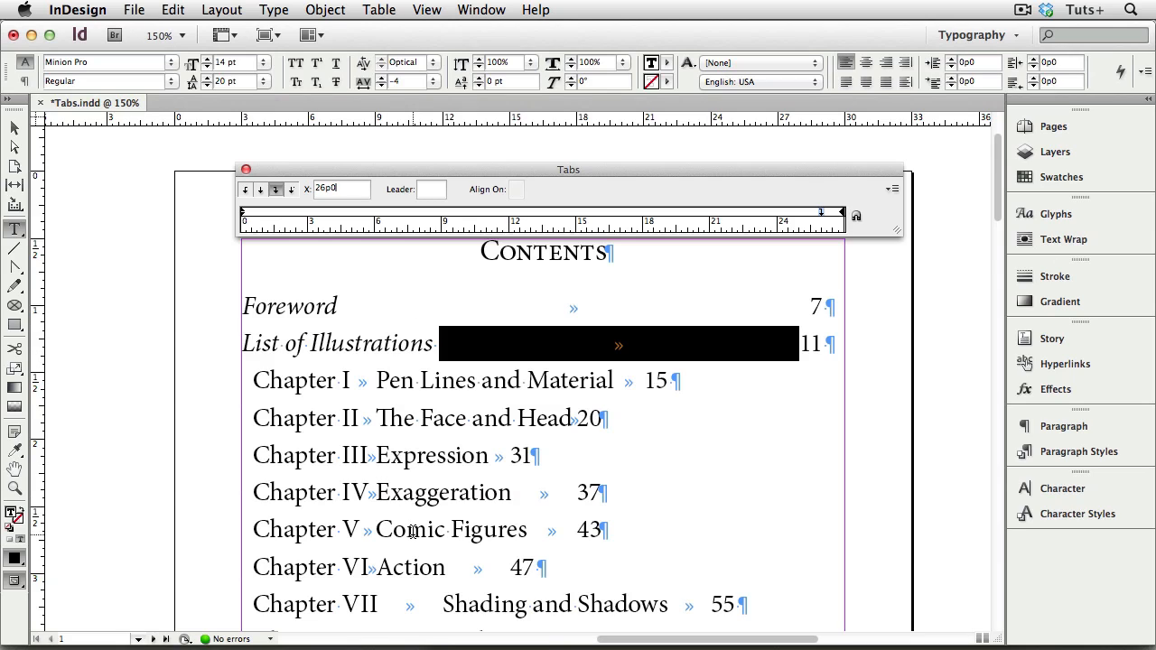
# - Select all chapter entries from Chapter I to the end of the text and realign the Tabs ruler above the frame
pyautogui.click(252, 388)
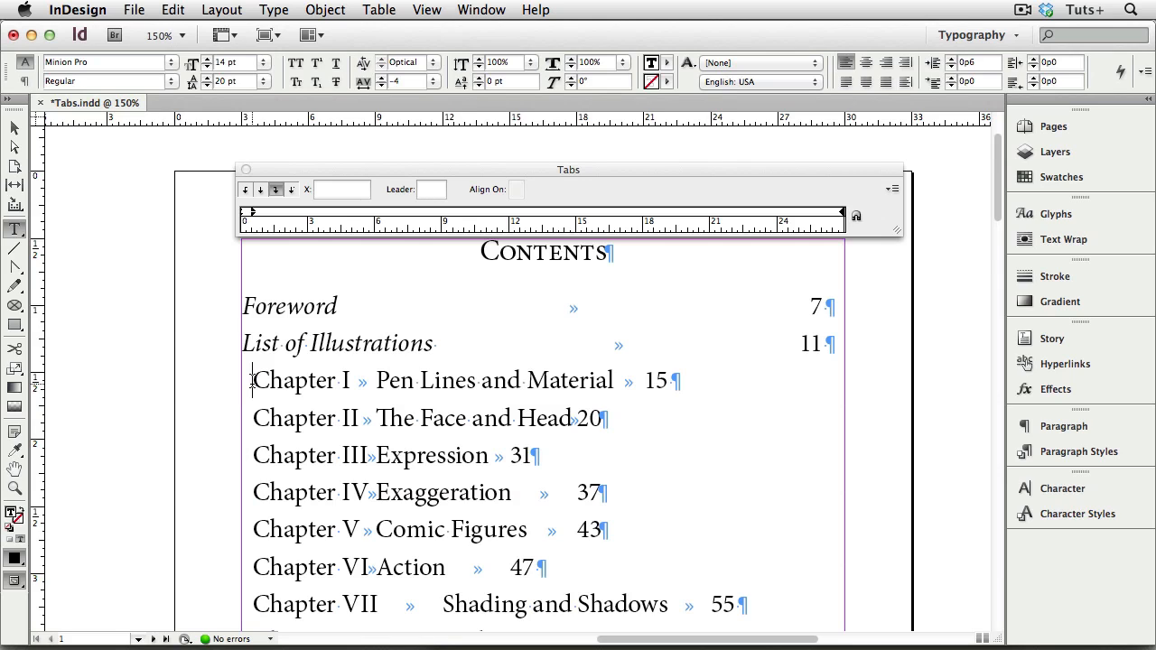
pyautogui.press('super+shift+End')
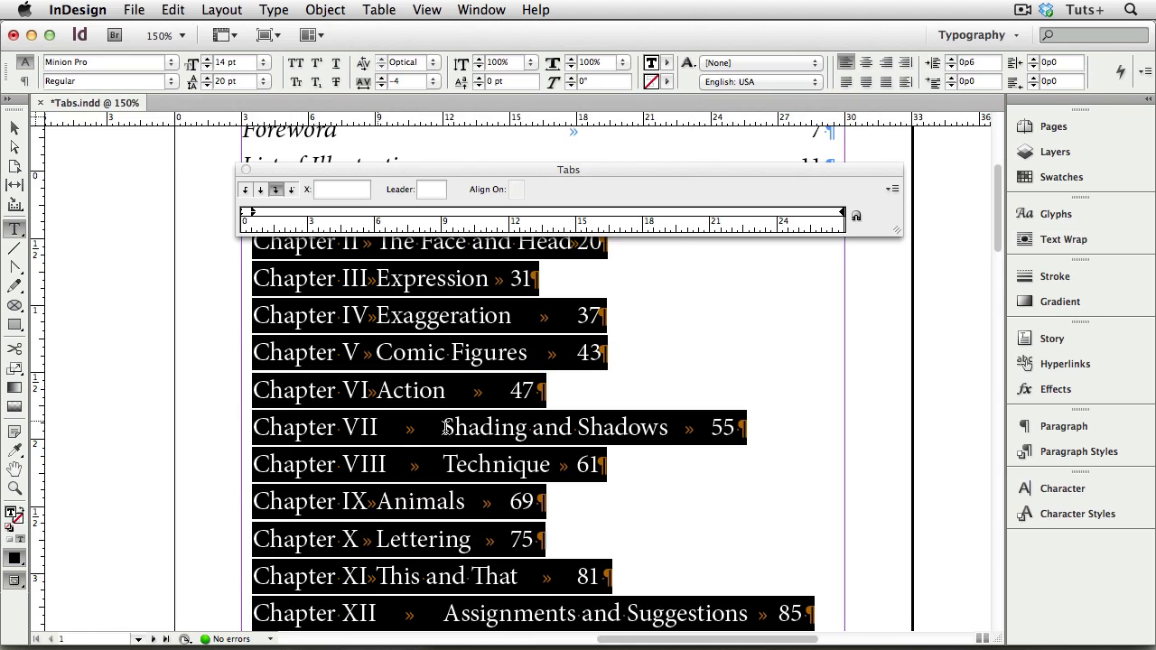
pyautogui.scroll(1, 466, 431)
pyautogui.scroll(3, 466, 431)
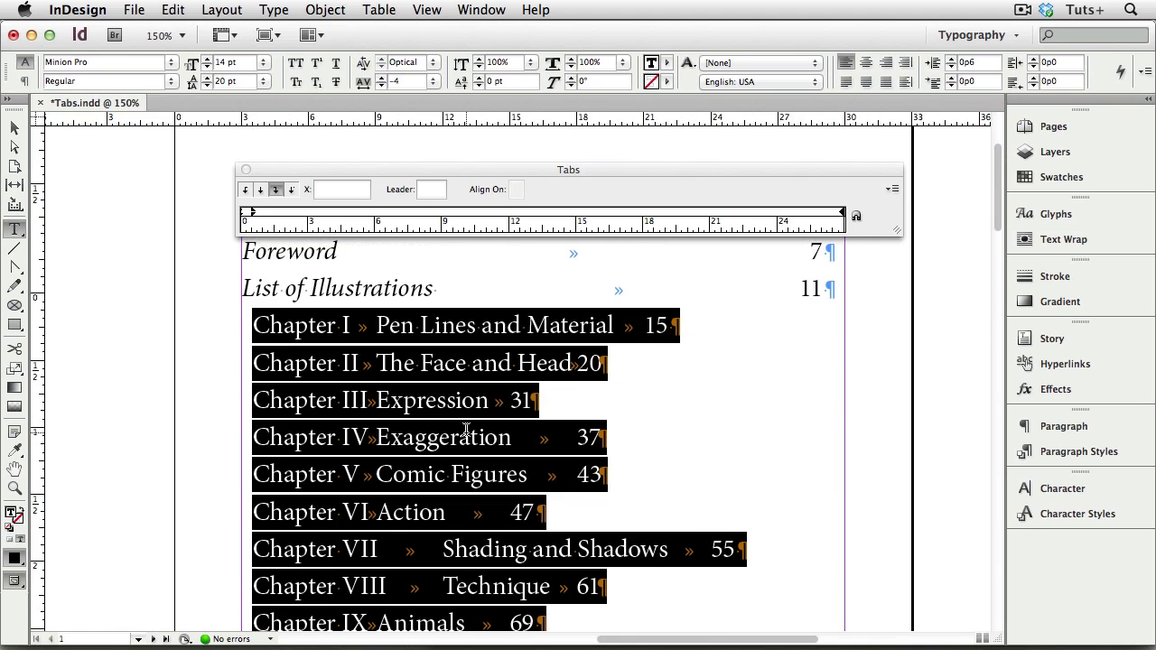
pyautogui.click(856, 218)
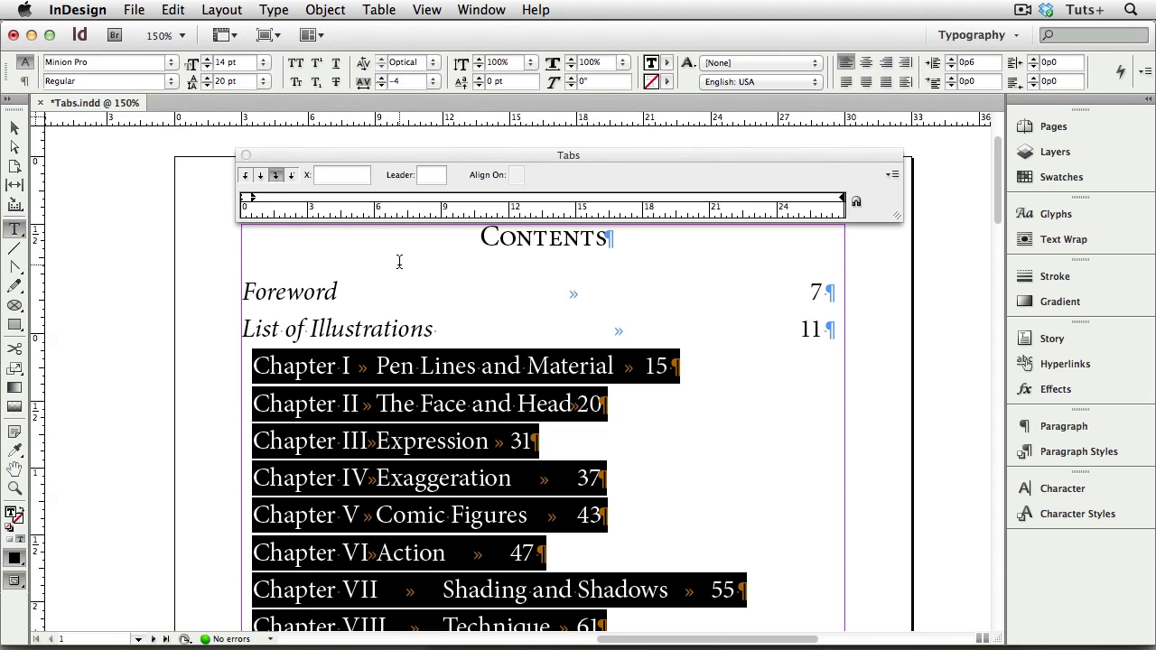
# - Add a left-justified tab stop at 8p0 to the selected chapter entries for their titles
pyautogui.click(246, 176)
pyautogui.click(426, 201)
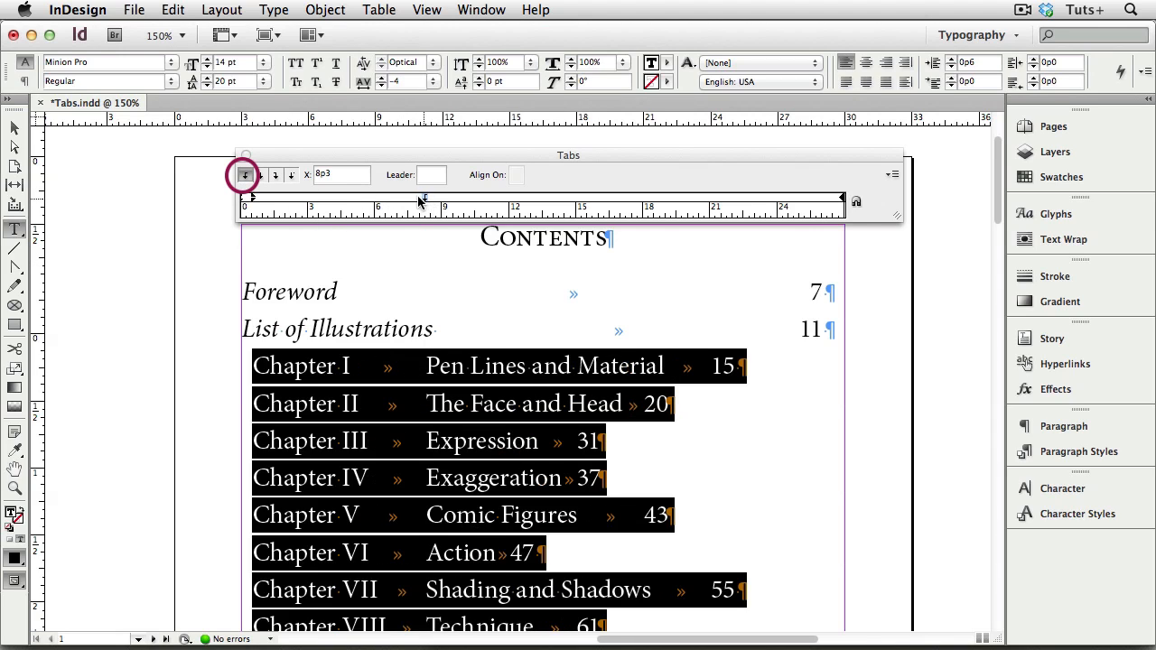
pyautogui.click(342, 175)
pyautogui.press('BackSpace')
pyautogui.write('0')
pyautogui.press('Return')
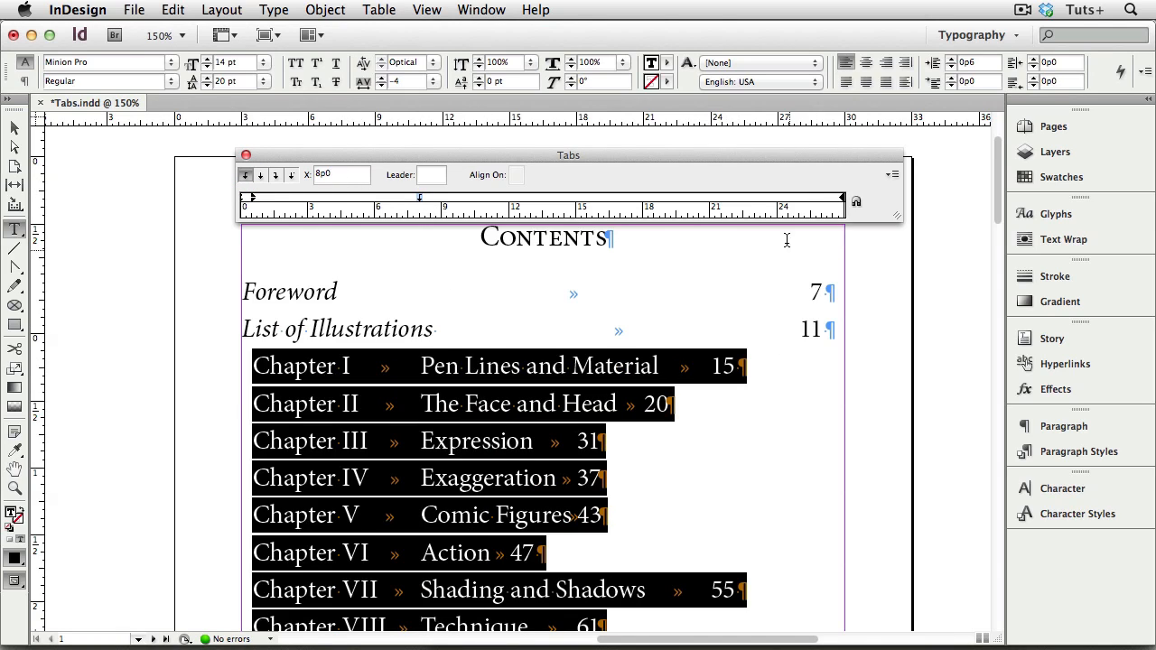
# - Add a second tab stop to the chapter entries for the page numbers, right-justified at 26p0
pyautogui.click(801, 199)
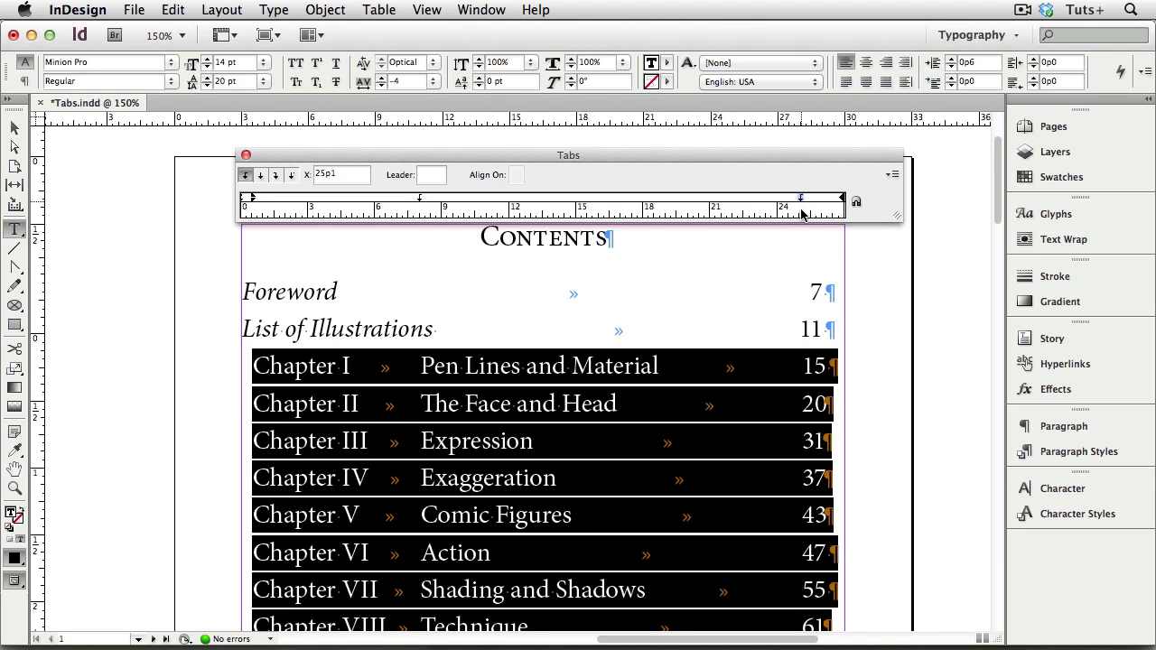
pyautogui.click(801, 197)
pyautogui.click(276, 177)
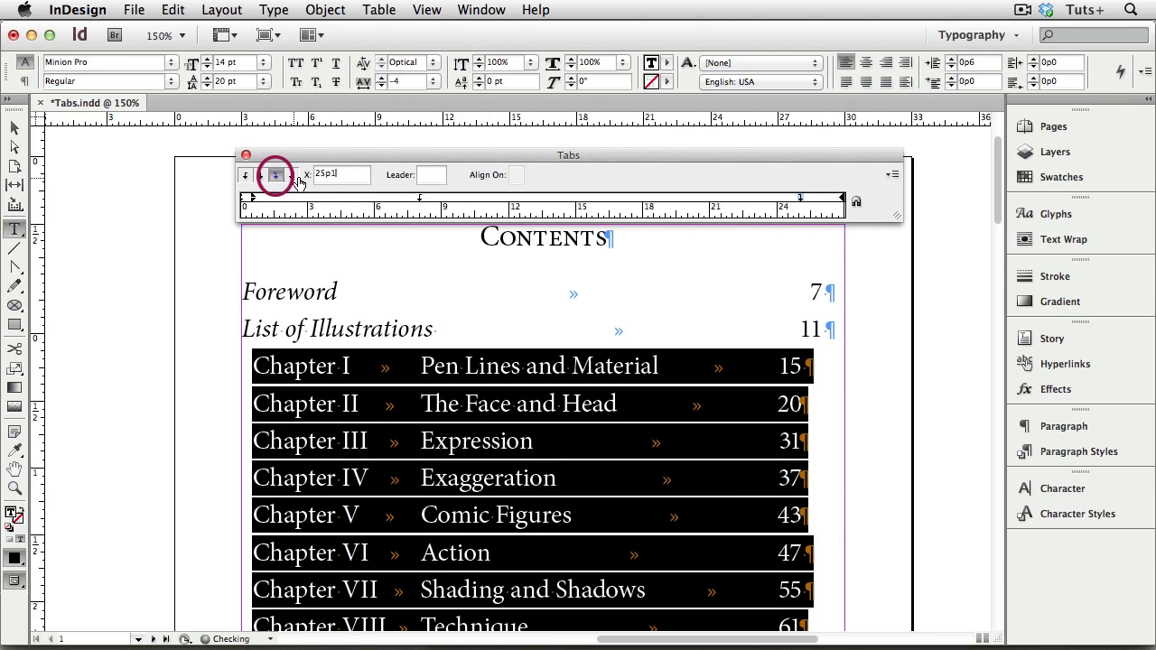
pyautogui.click(350, 177)
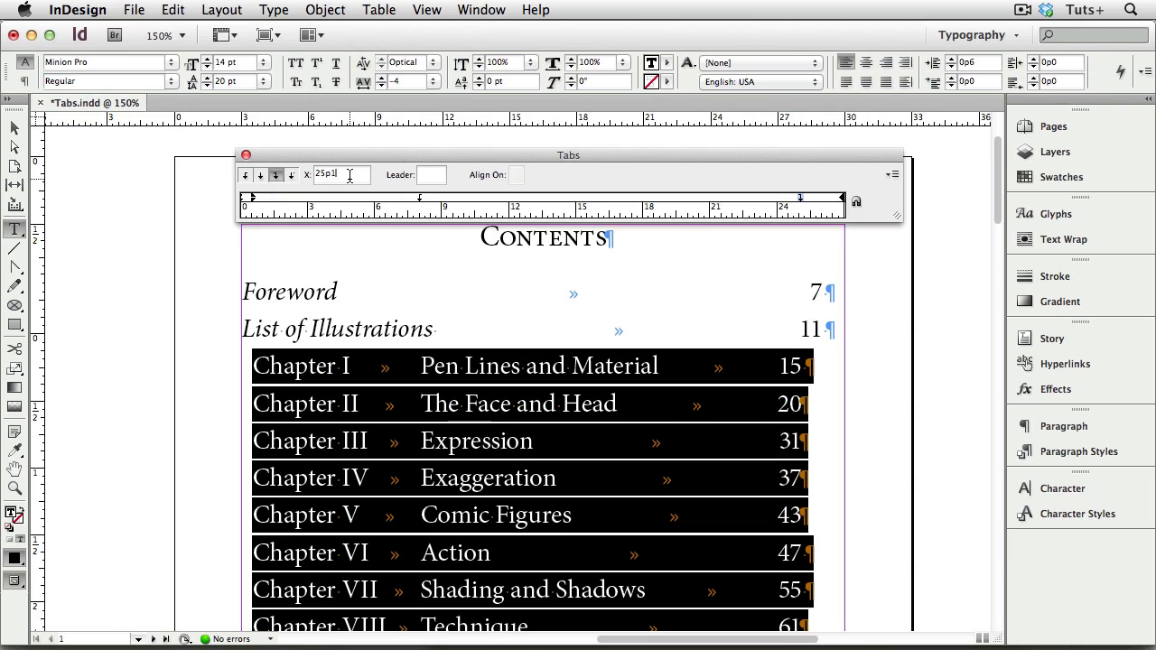
pyautogui.press('Up')
pyautogui.press('Up')
pyautogui.press('Up')
pyautogui.press('Up')
pyautogui.press('Up')
pyautogui.press('Up')
pyautogui.press('Up')
pyautogui.press('Up')
pyautogui.press('Up')
pyautogui.press('Up')
pyautogui.press('Up')
pyautogui.press('Up')
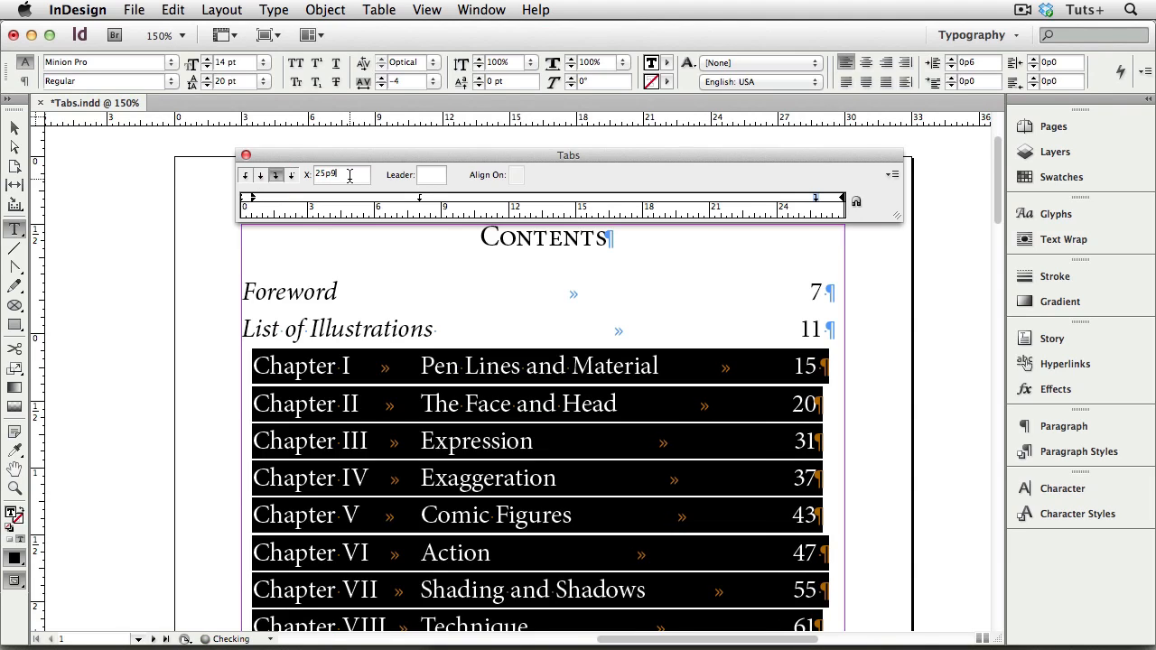
pyautogui.press('Down')
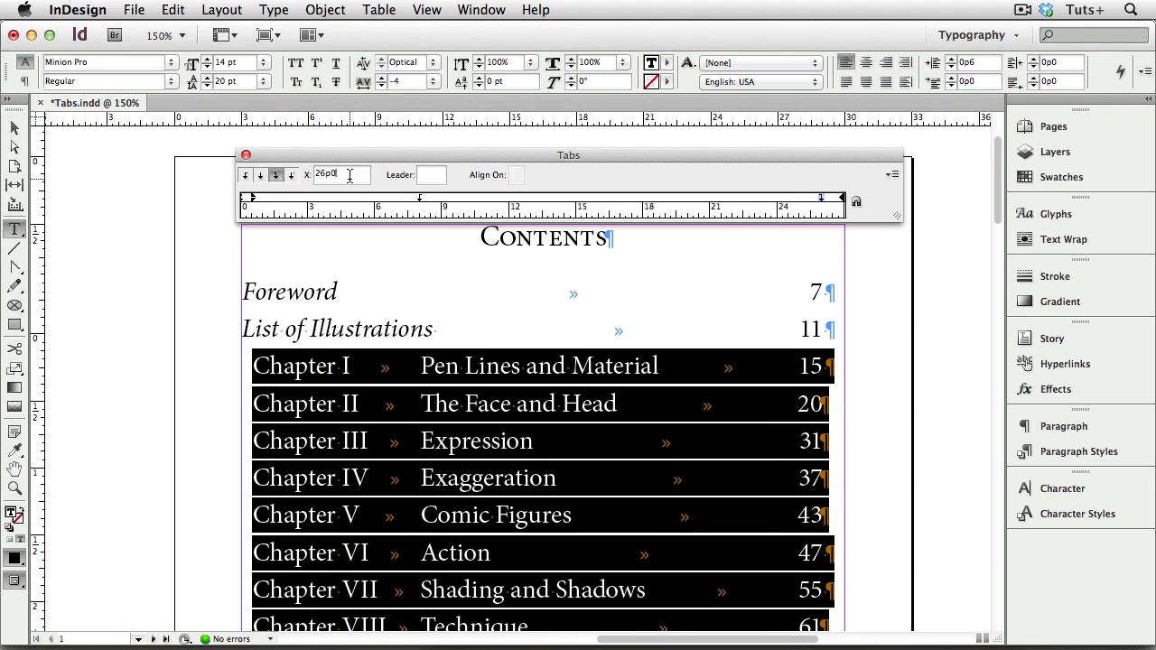
# - Select the Foreword and List of Illustrations lines and add a period leader to their 26p0 tab stop
pyautogui.press('super+1')
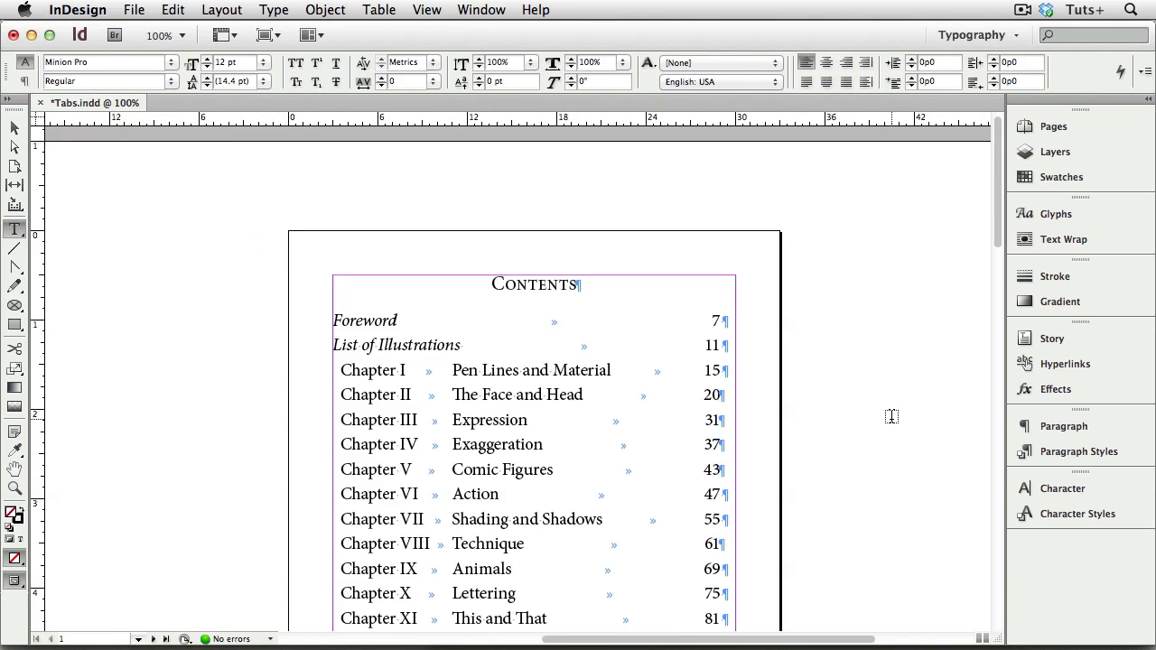
pyautogui.scroll(-3, 891, 415)
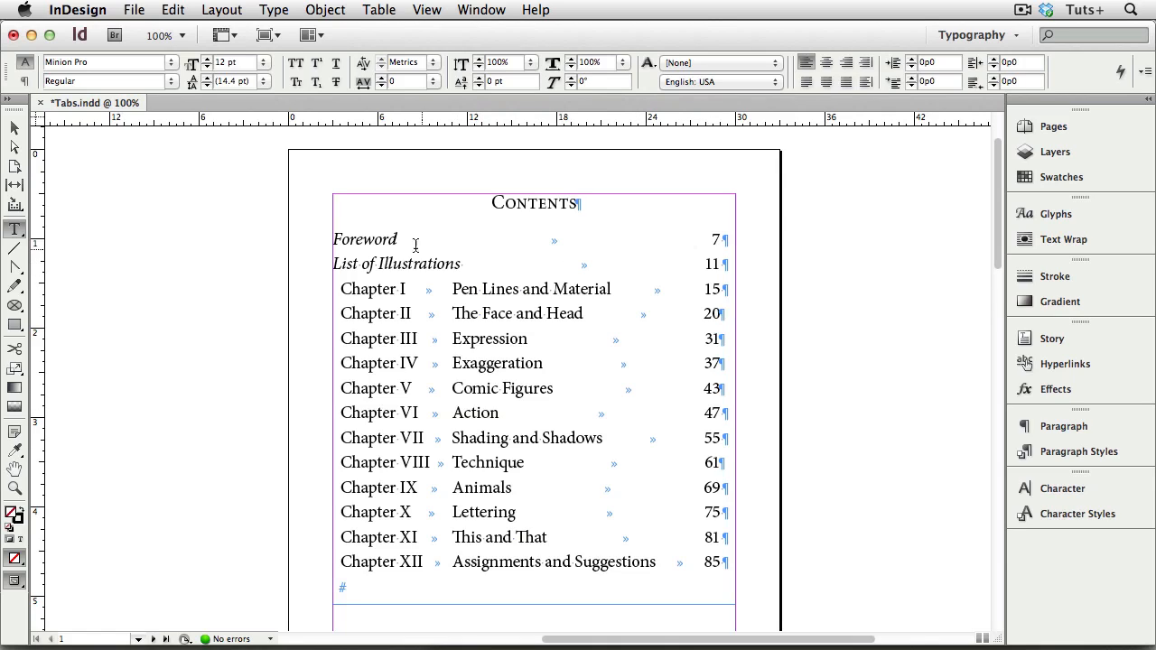
pyautogui.moveTo(334, 238); pyautogui.dragTo(704, 260)
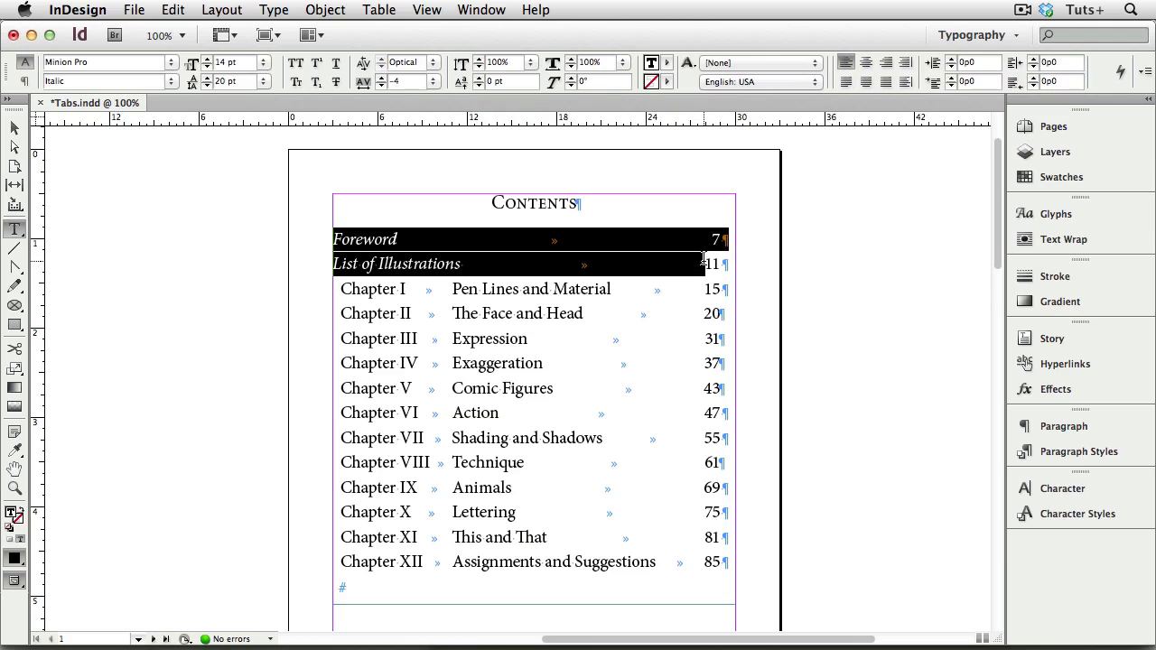
pyautogui.press('super+equal')
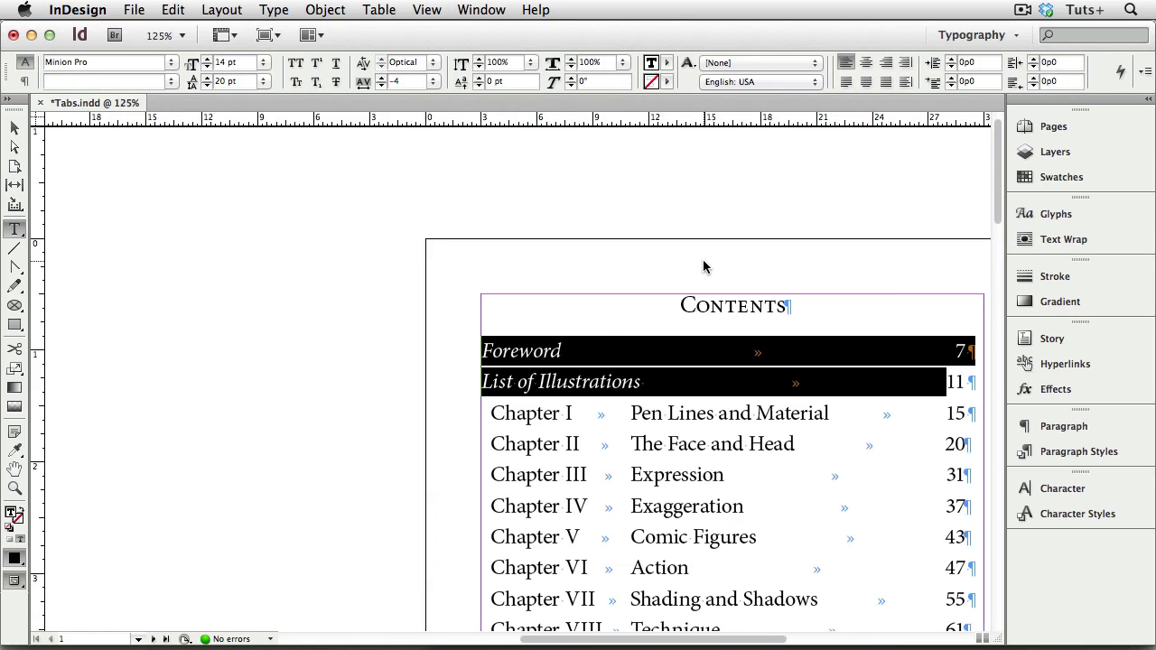
pyautogui.moveTo(703, 259); pyautogui.dragTo(524, 235)
pyautogui.press('super+shift+t')
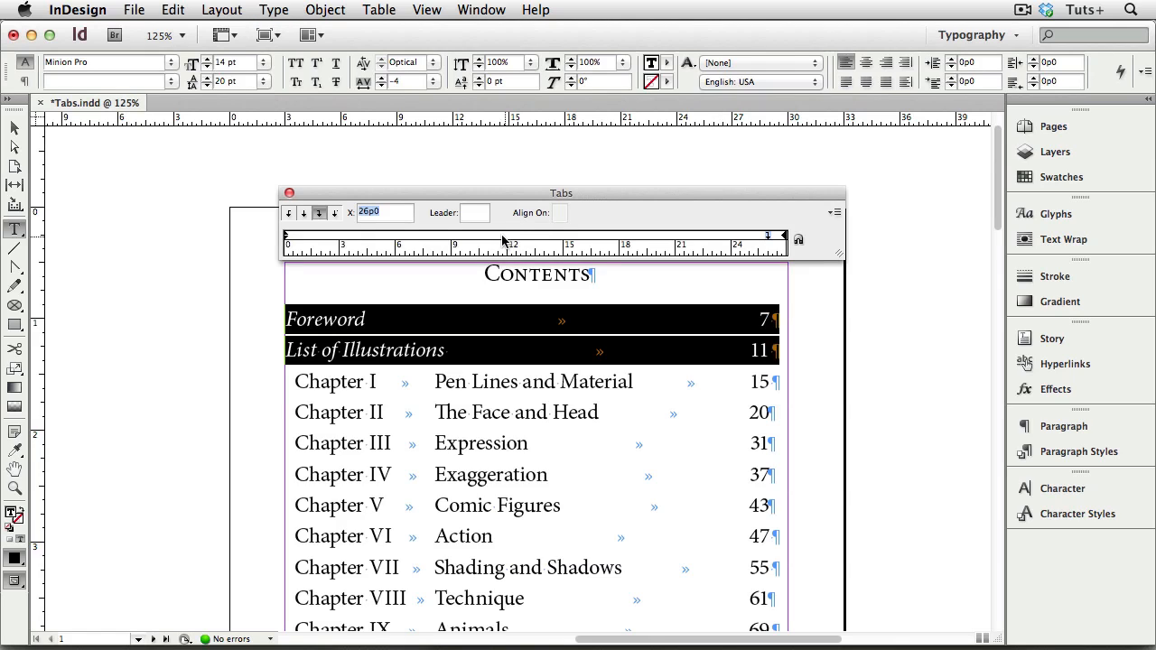
pyautogui.click(466, 212)
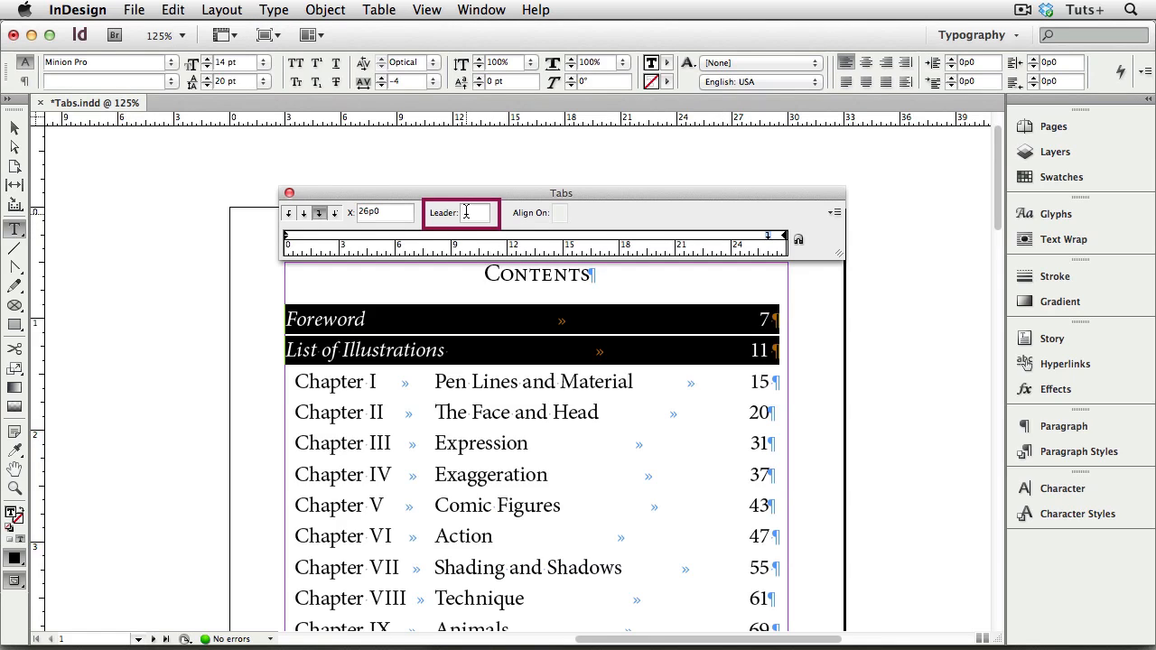
pyautogui.write('.')
pyautogui.press('Return')
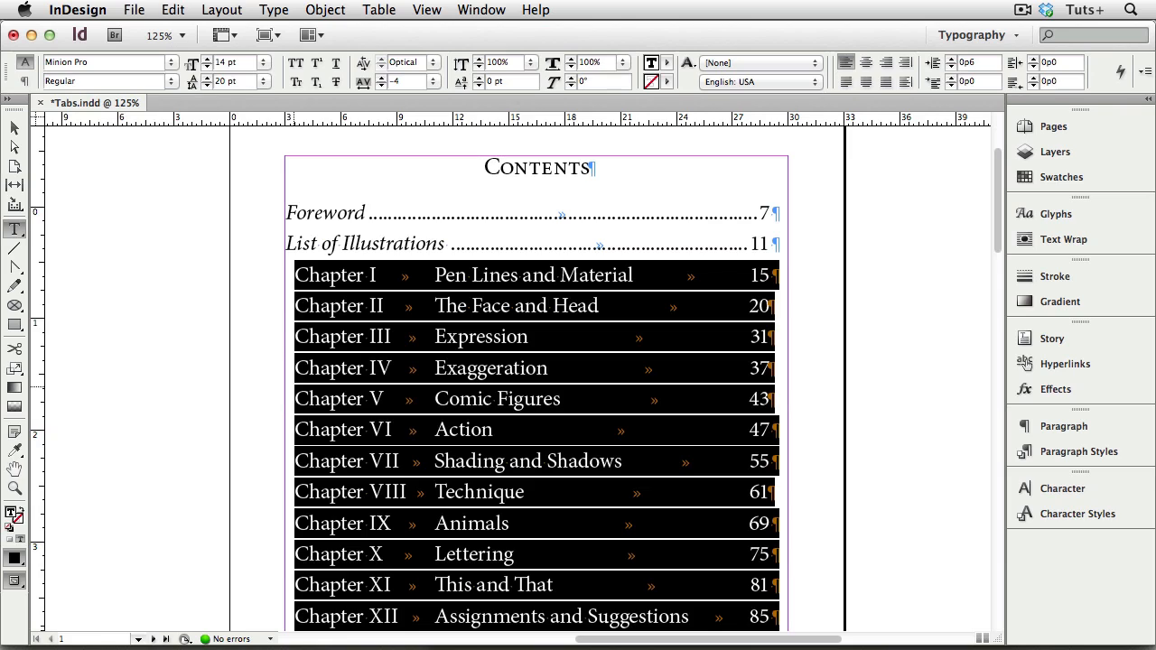
# - Give the selected chapter entries' 26p0 tab stop a spaced-dot leader, close the Tabs ruler and deselect the text
pyautogui.press('super+shift+t')
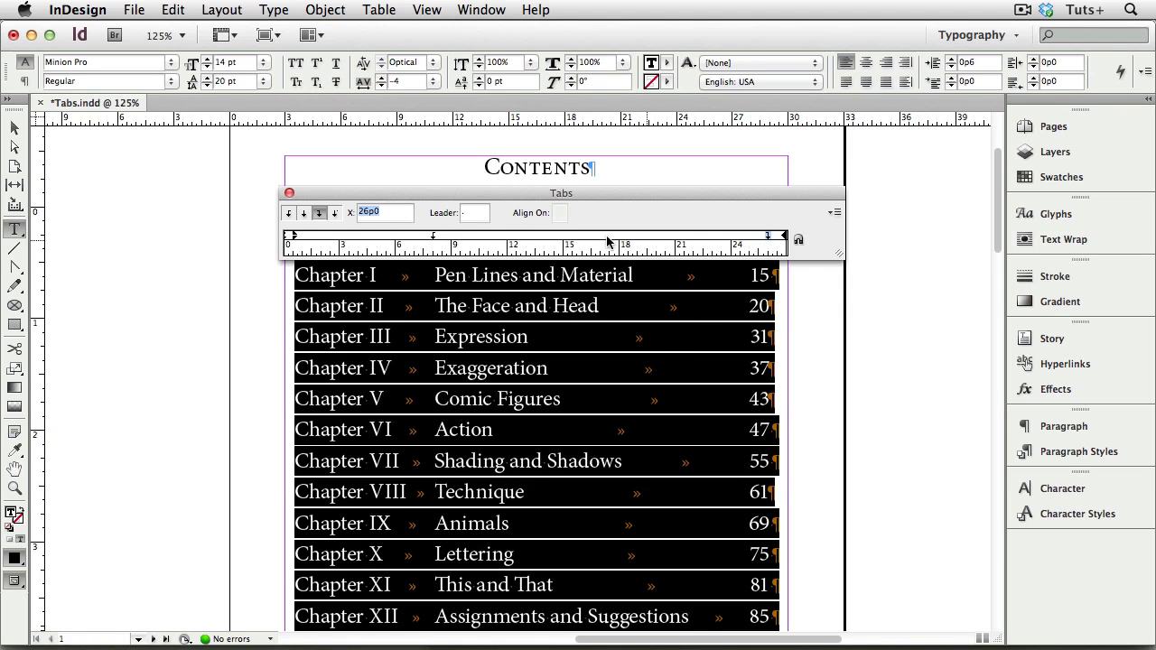
pyautogui.click(474, 213)
pyautogui.write('.')
pyautogui.press('Return')
pyautogui.click(289, 193)
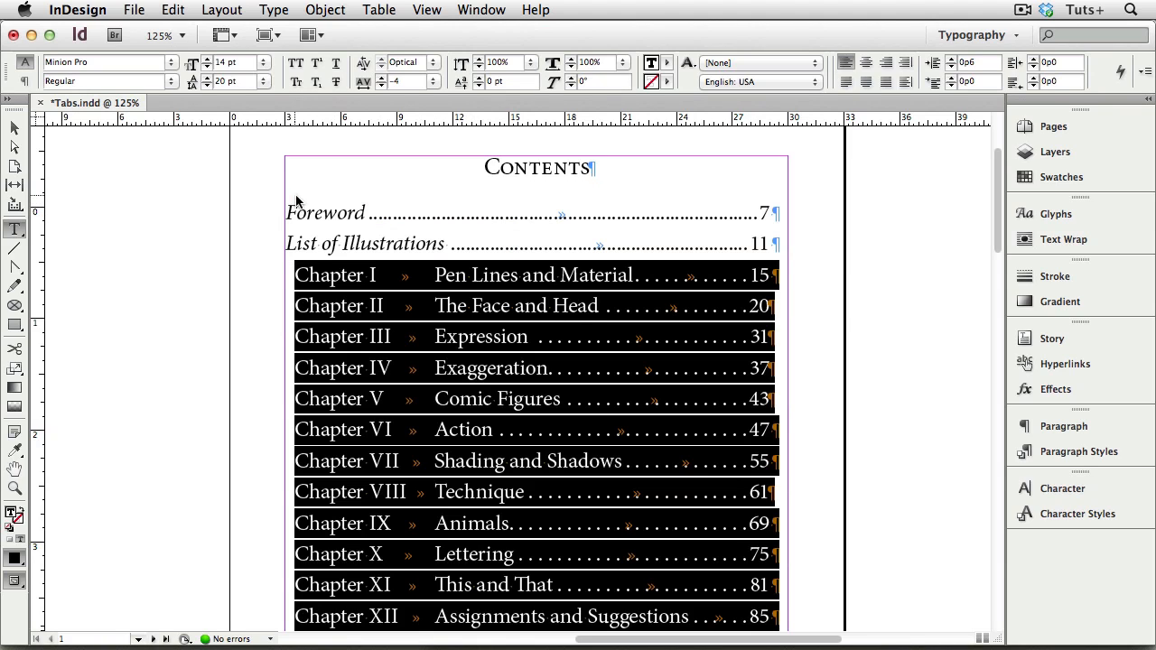
pyautogui.click(894, 442)
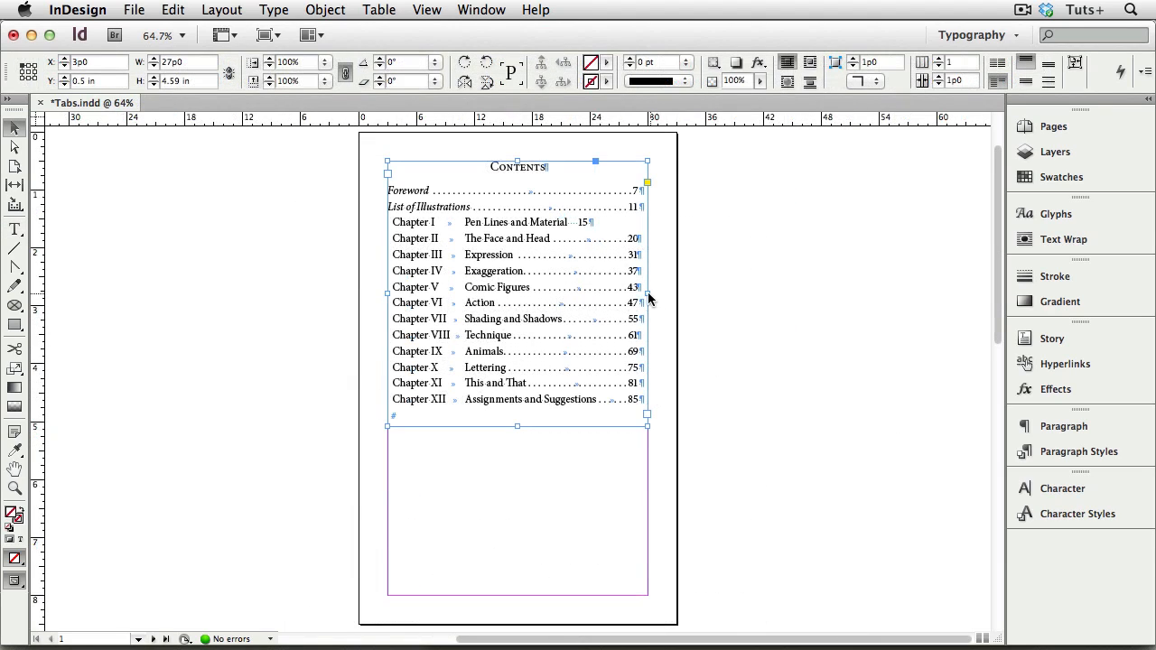
# - Narrow the contents text frame to about 21p10.8 and extend the Tabs ruler beyond the frame's new right edge
pyautogui.moveTo(647, 293); pyautogui.dragTo(599, 291)
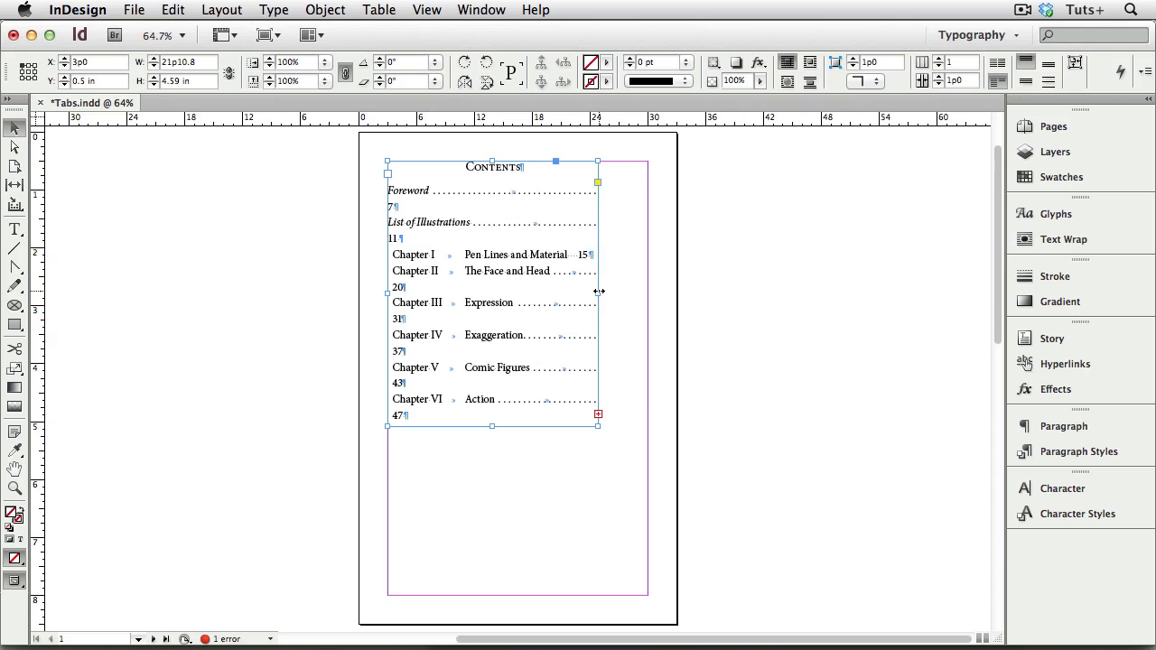
pyautogui.press('super+1')
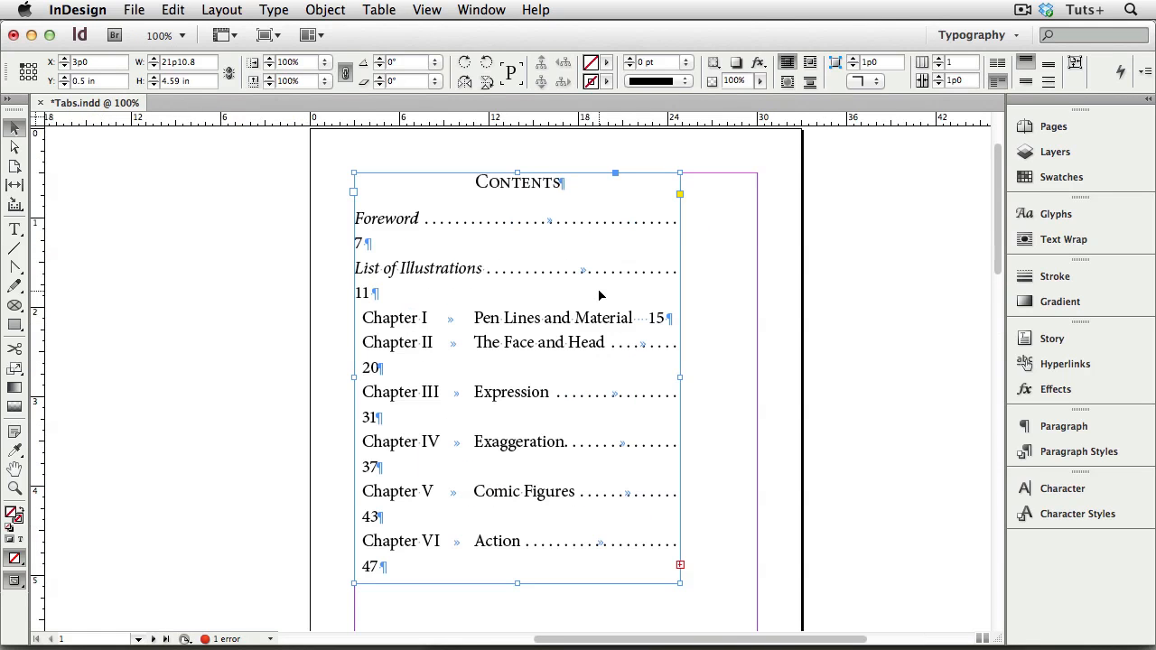
pyautogui.press('super+shift+t')
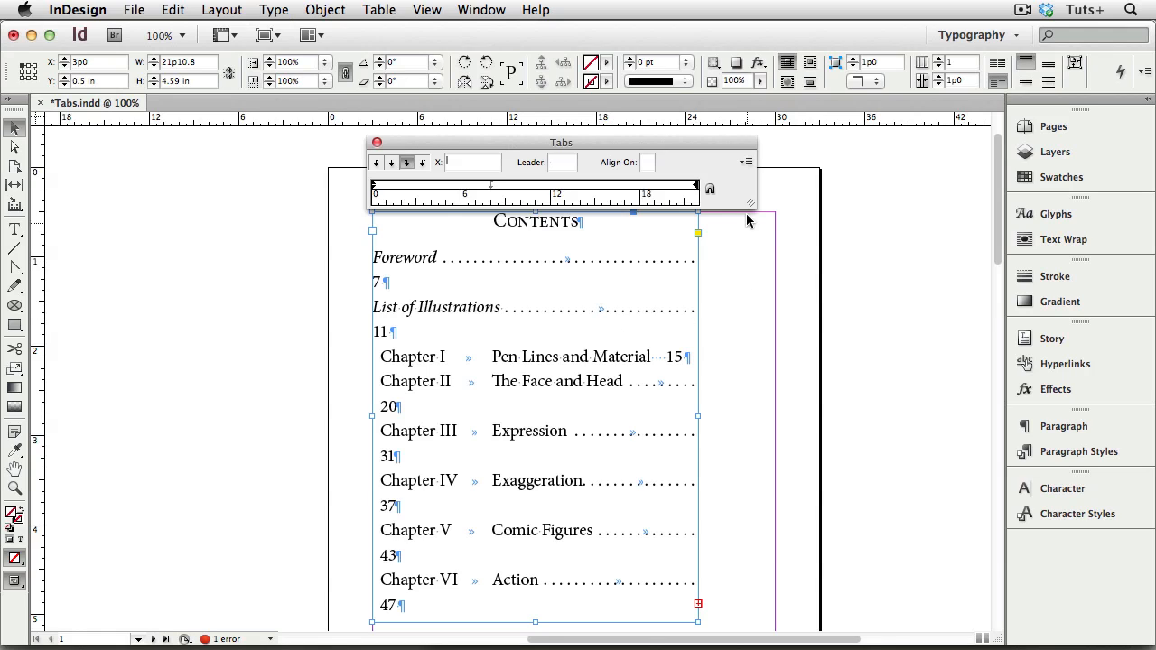
pyautogui.moveTo(750, 204); pyautogui.dragTo(804, 211)
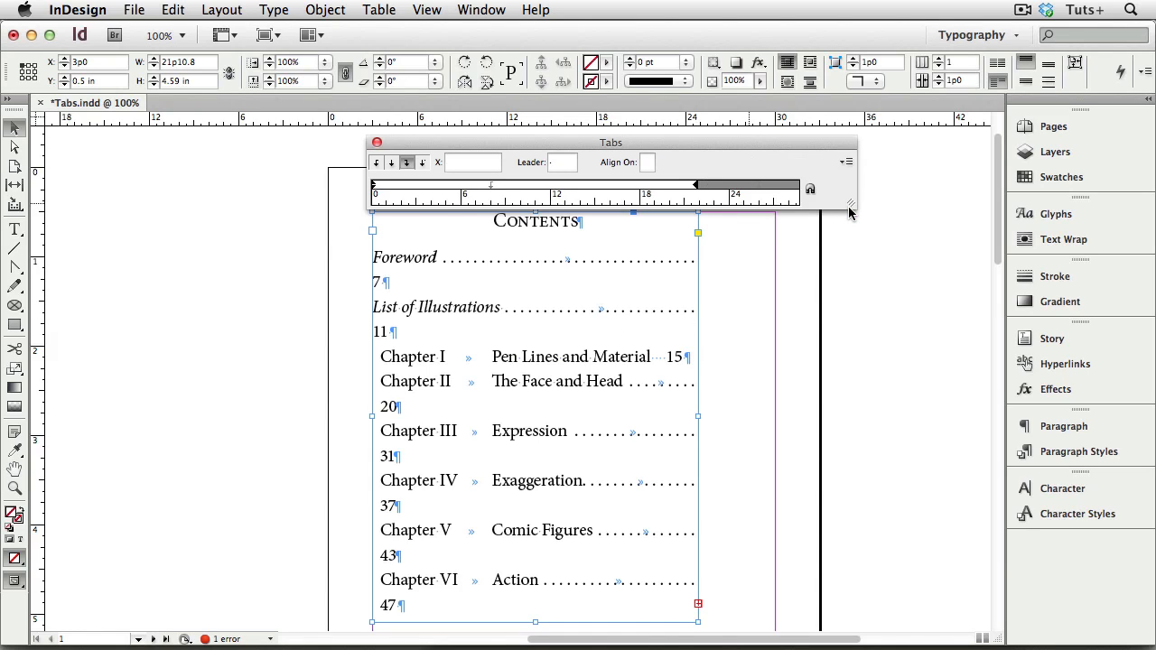
# - Replace the tabs before the page numbers on the Foreword and List of Illustrations lines with right indent tabs
pyautogui.doubleClick(511, 262)
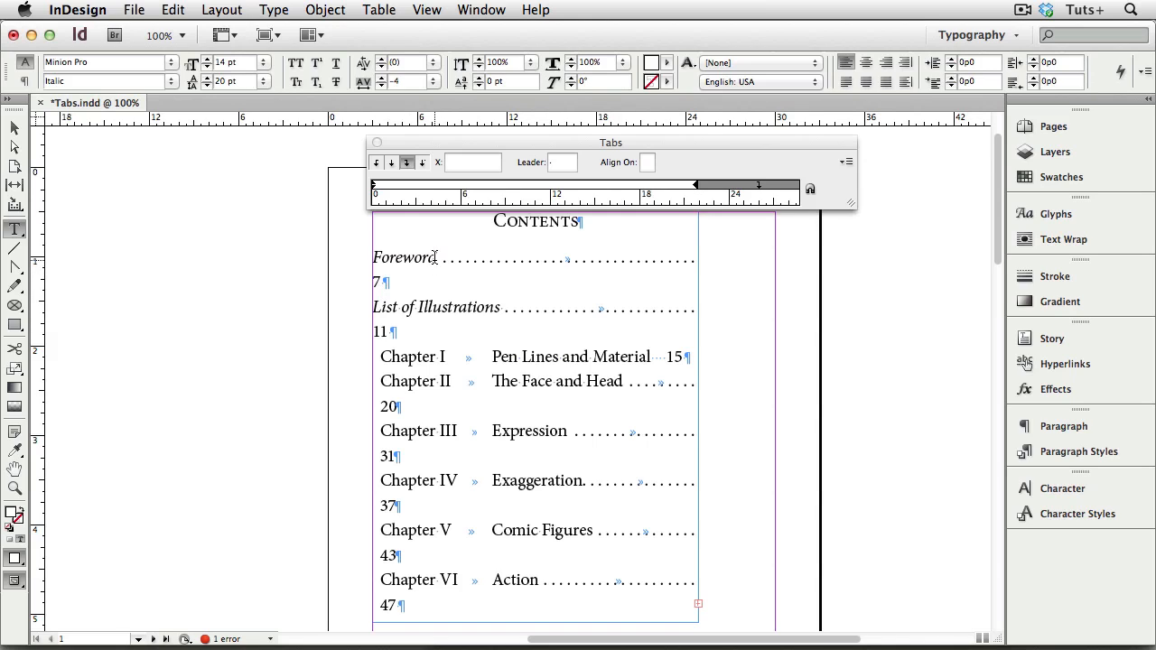
pyautogui.moveTo(472, 258); pyautogui.dragTo(606, 260)
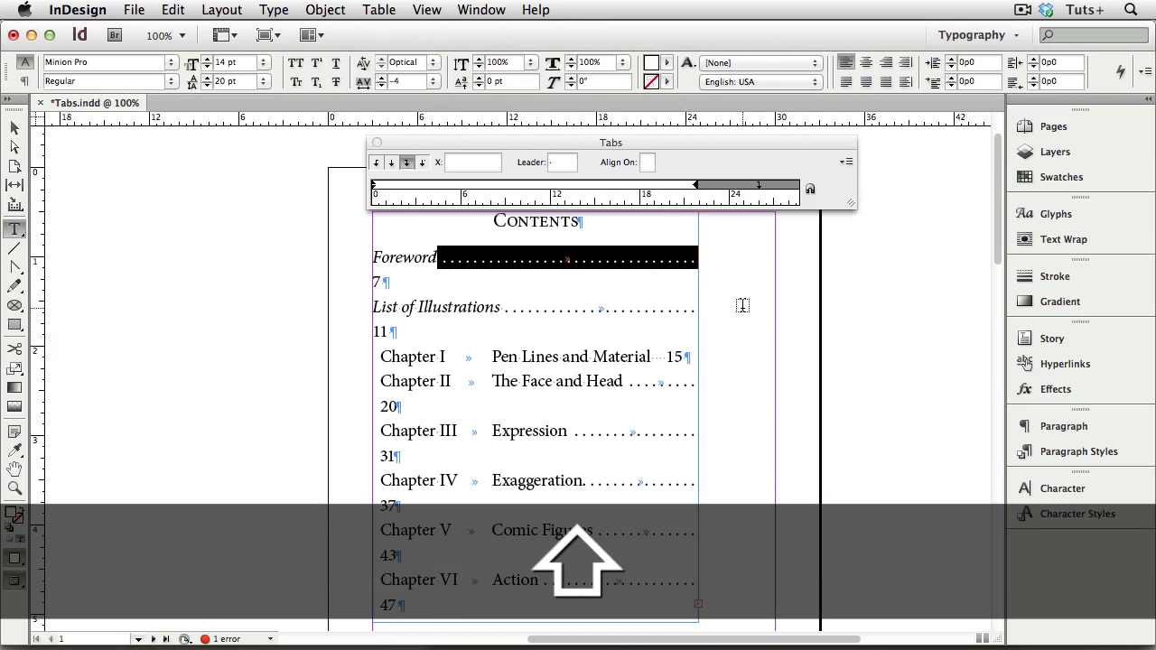
pyautogui.hotkey('shift', 'Tab')
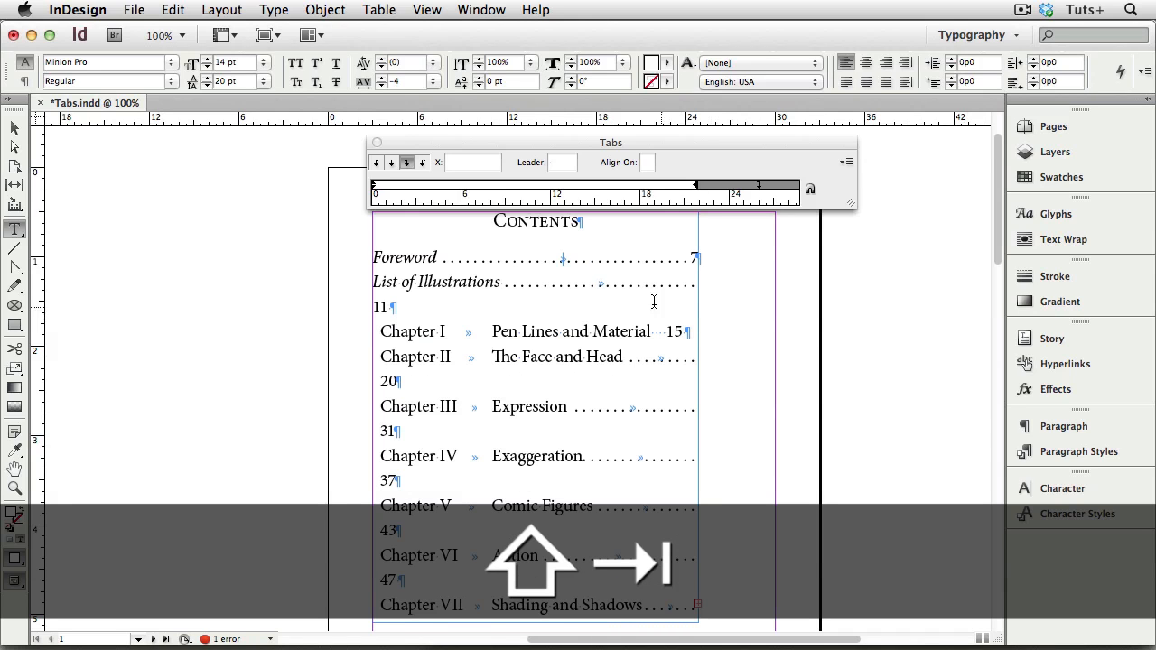
pyautogui.doubleClick(600, 283)
pyautogui.hotkey('shift', 'Tab')
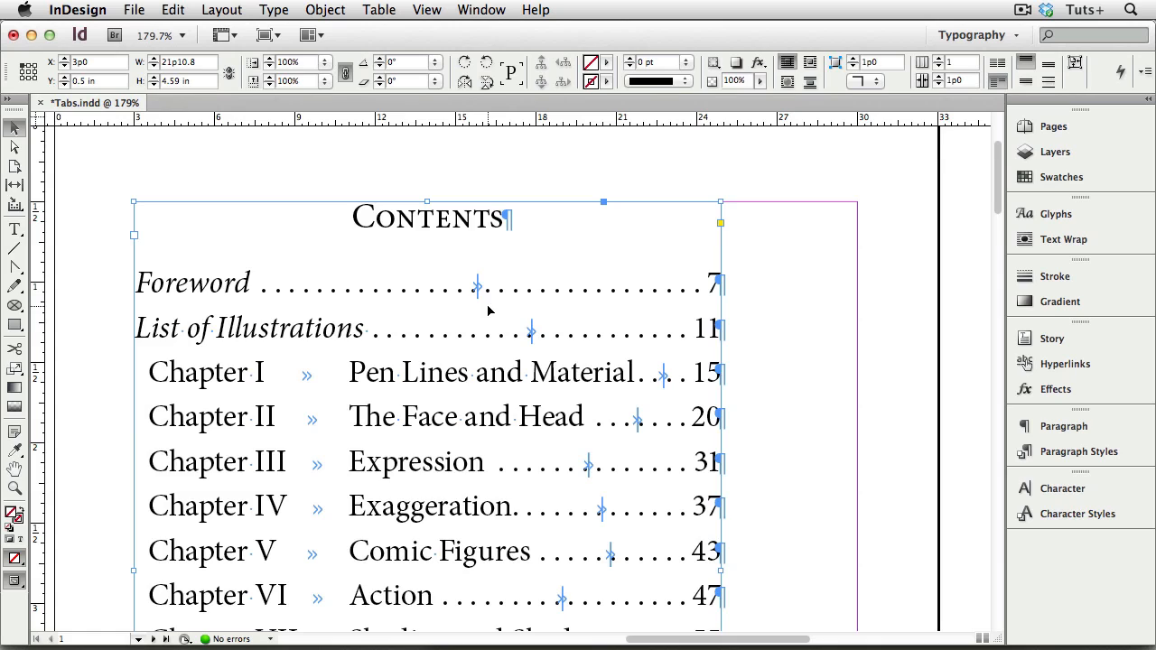
# - Narrow the contents text frame slightly to about 21p7.8 and deselect it
pyautogui.moveTo(722, 572)
pyautogui.mouseDown()
pyautogui.moveTo(820, 572)
pyautogui.moveTo(715, 568)
pyautogui.mouseUp()
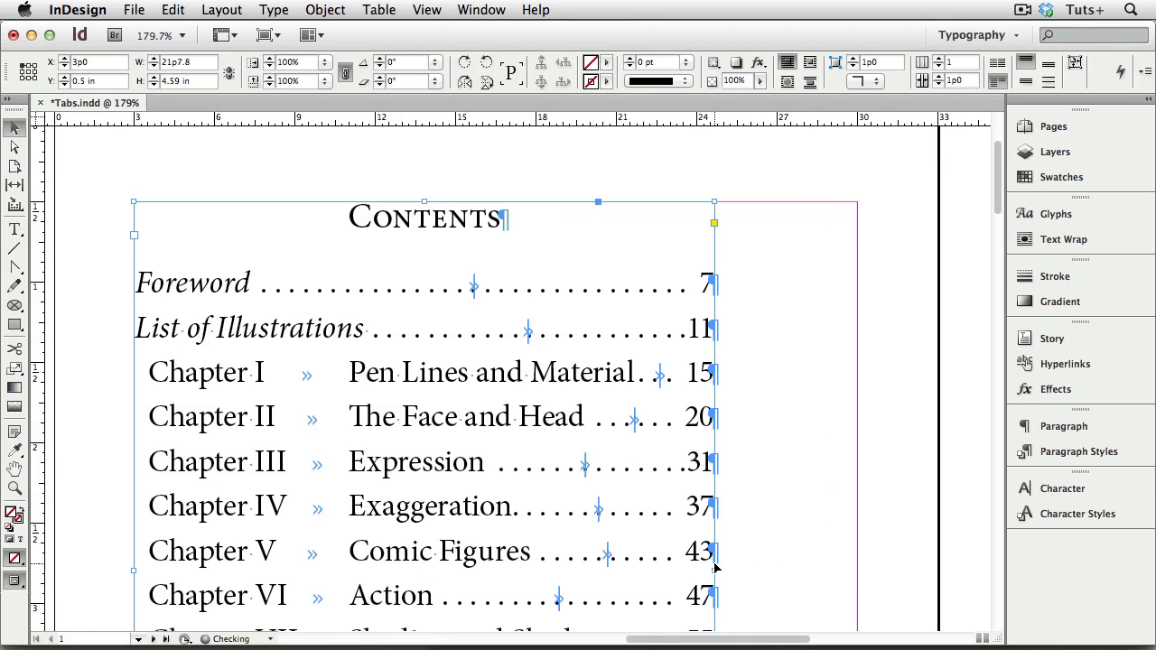
pyautogui.click(779, 568)
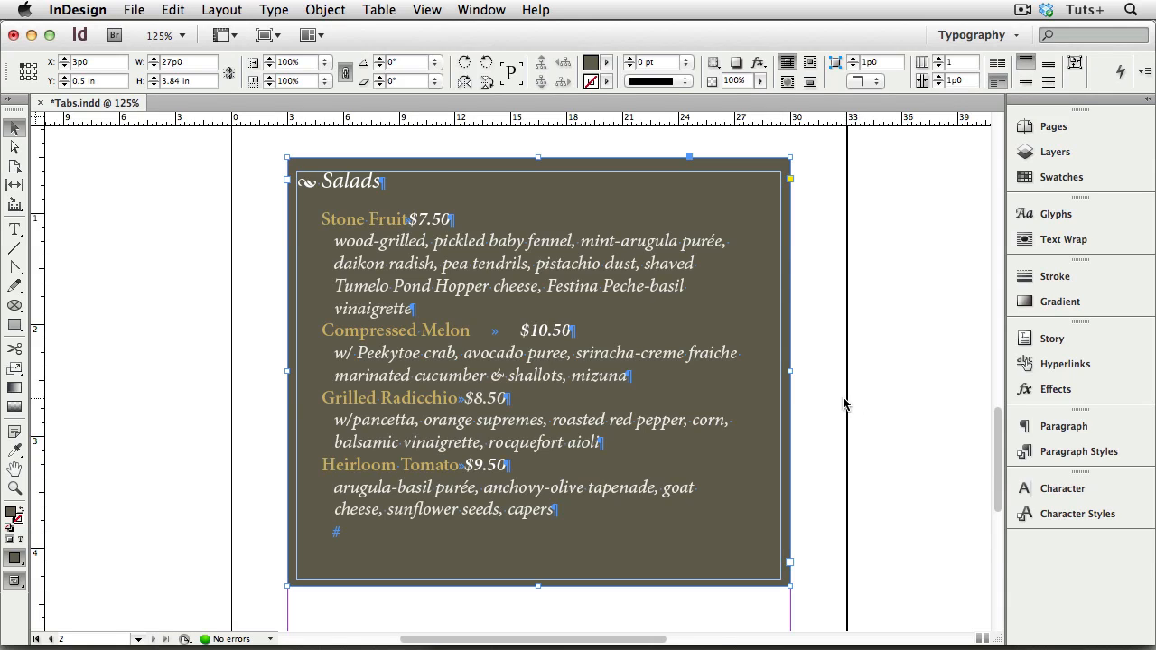
# - Review the Text Frame Options of the Salads menu frame on page 2 and keep its inset spacing
pyautogui.press('super+b')
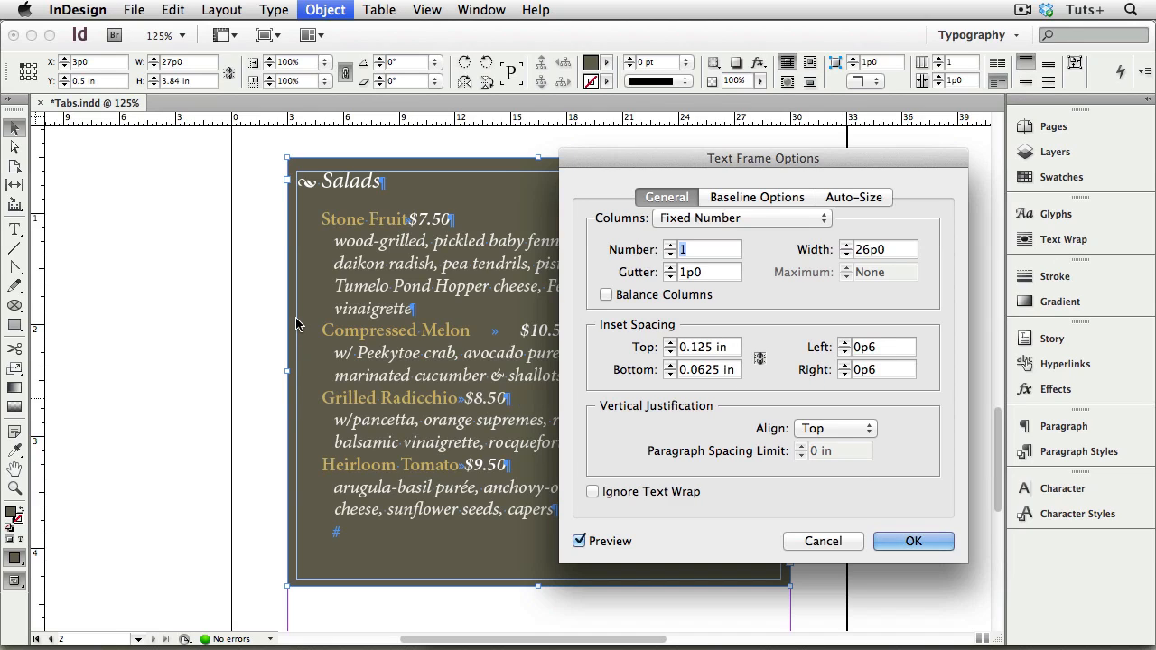
pyautogui.press('Return')
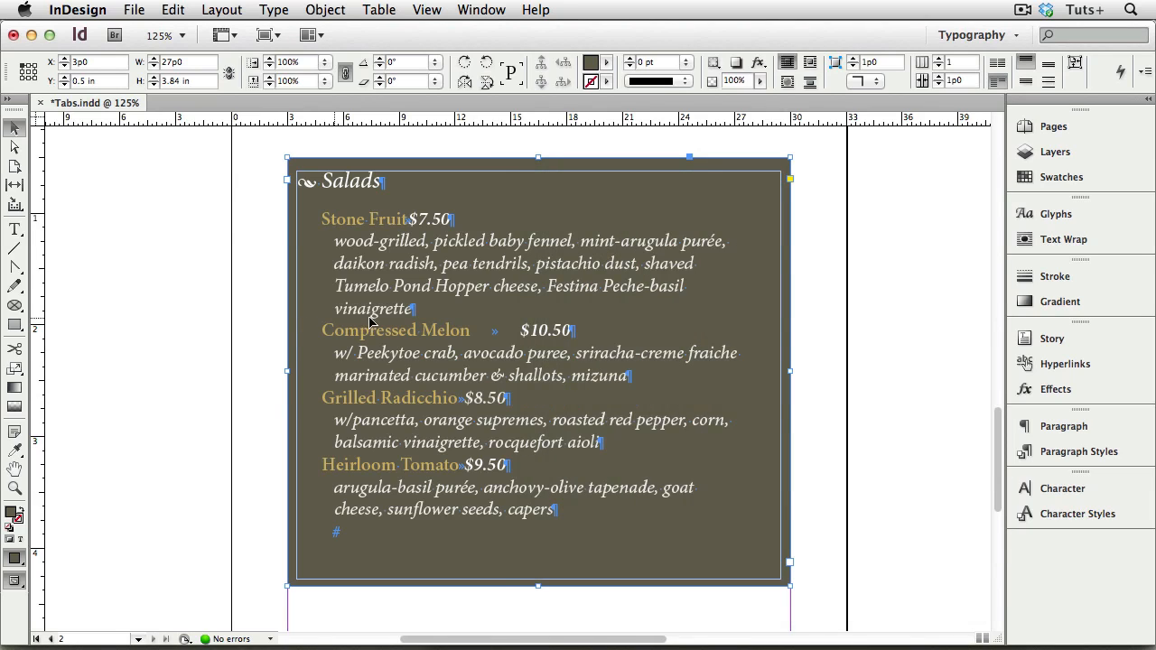
pyautogui.scroll(3, 495, 293)
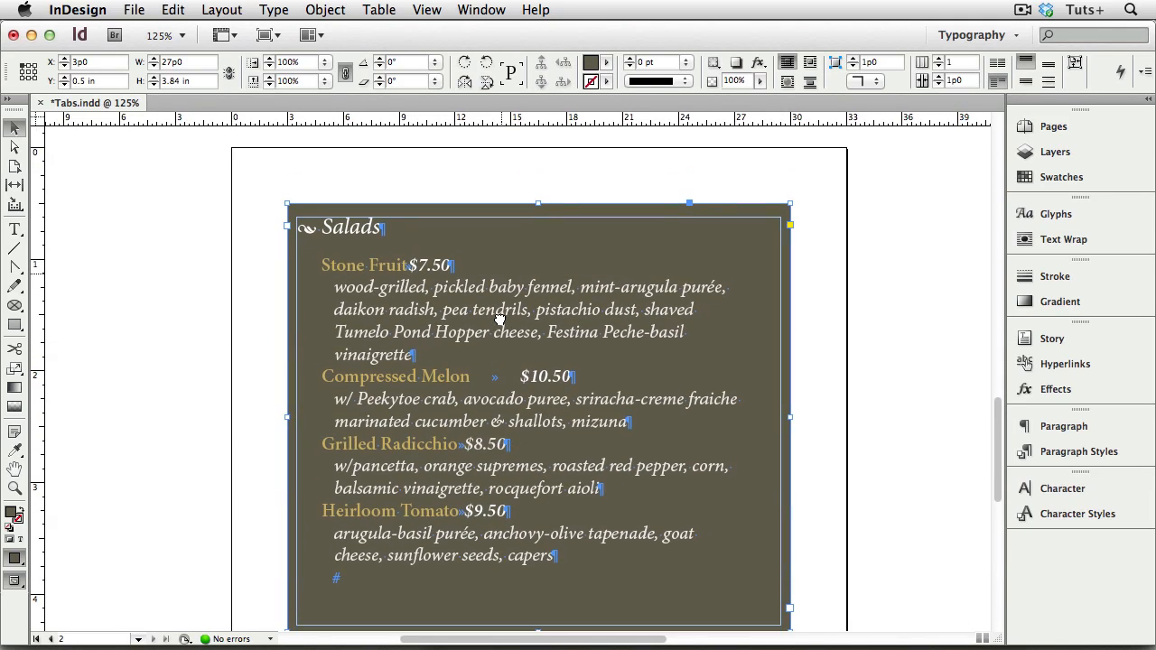
# - Open the Tabs ruler over the Salads frame and compare the indents of the Stone Fruit title and its description
pyautogui.press('super+shift+t')
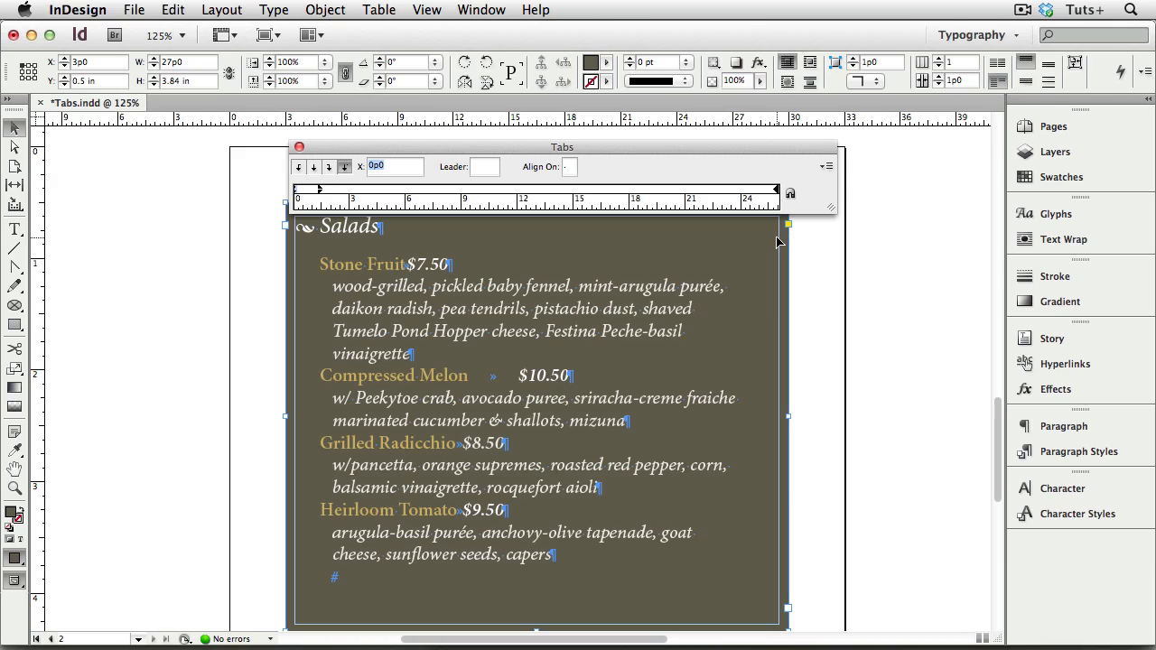
pyautogui.doubleClick(344, 261)
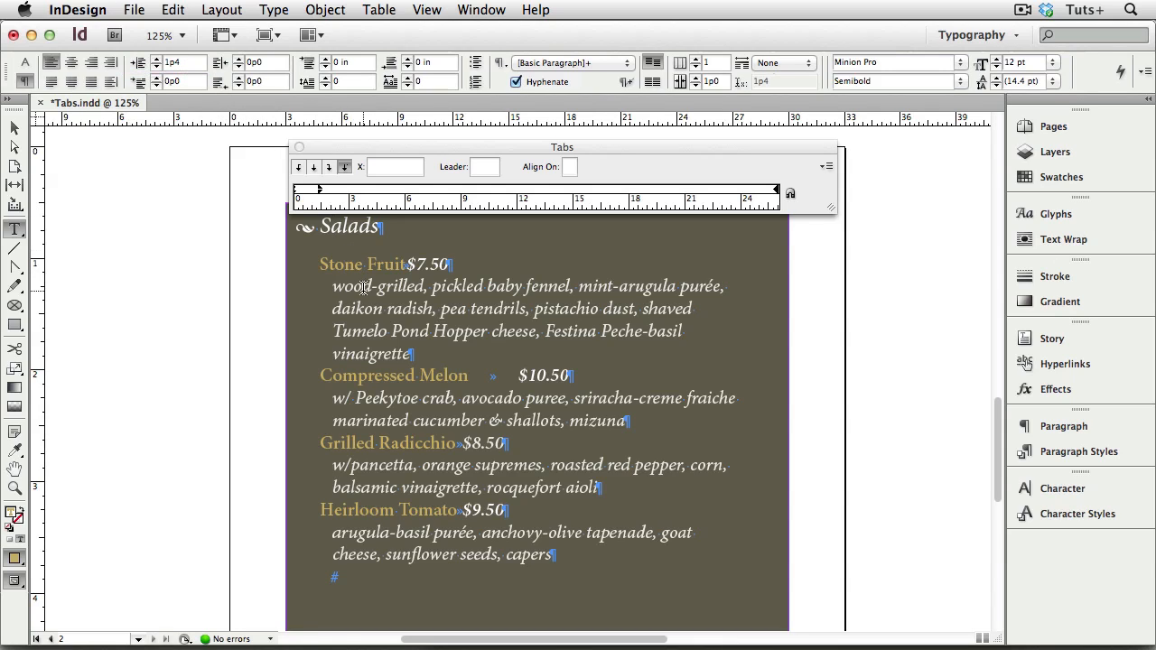
pyautogui.click(361, 286)
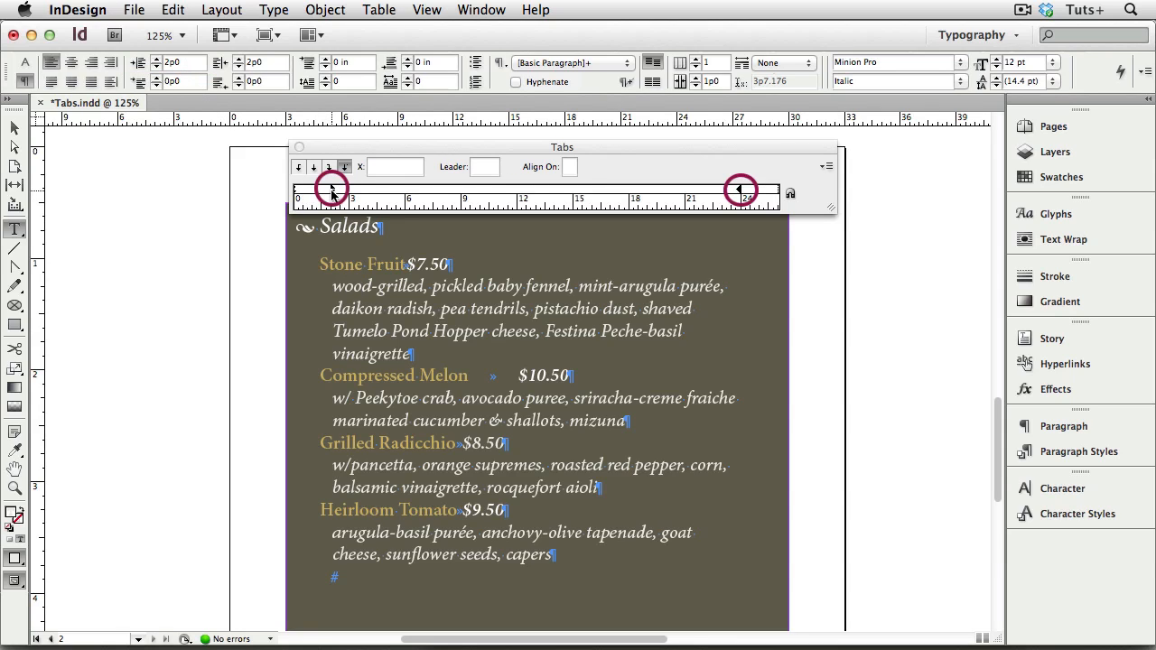
pyautogui.click(355, 264)
# - Try a 3p5 left indent and a 1p1 first-line indent on the Stone Fruit description, reverting each one
pyautogui.click(354, 285)
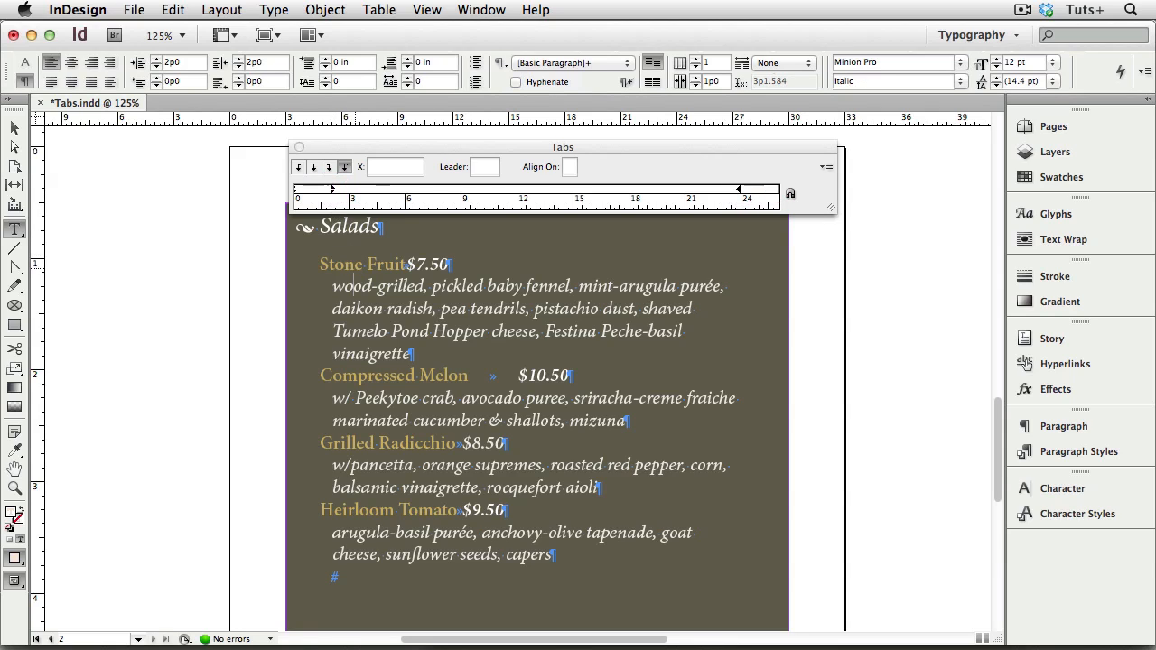
pyautogui.click(332, 191)
pyautogui.moveTo(332, 194); pyautogui.dragTo(358, 191)
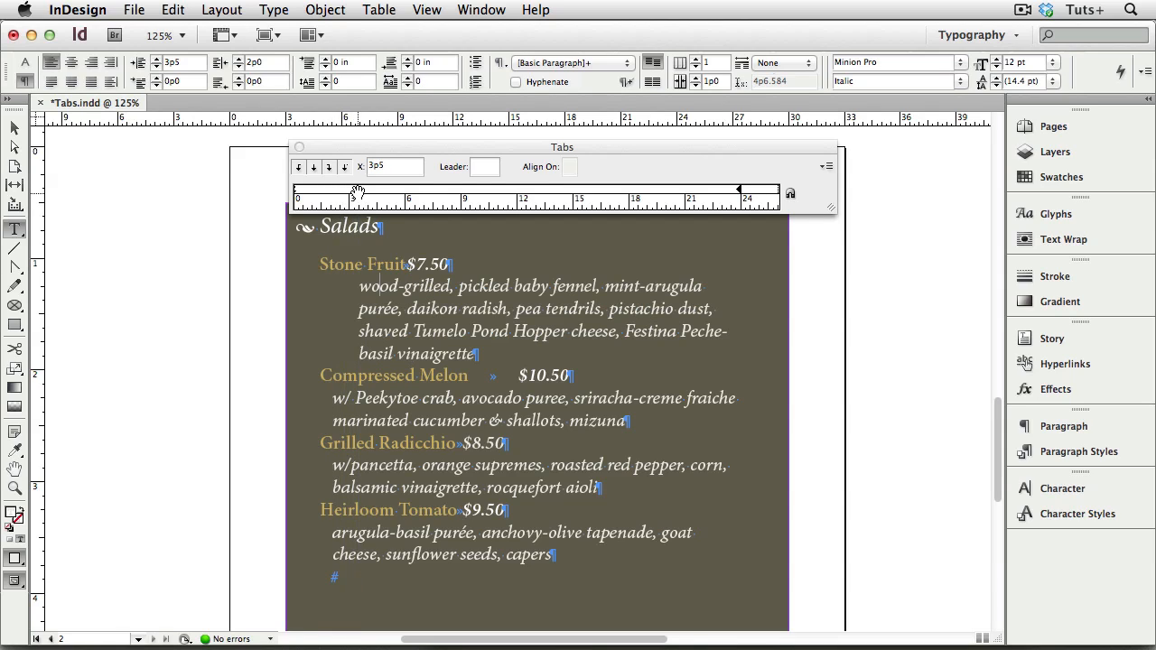
pyautogui.moveTo(358, 191); pyautogui.dragTo(332, 190)
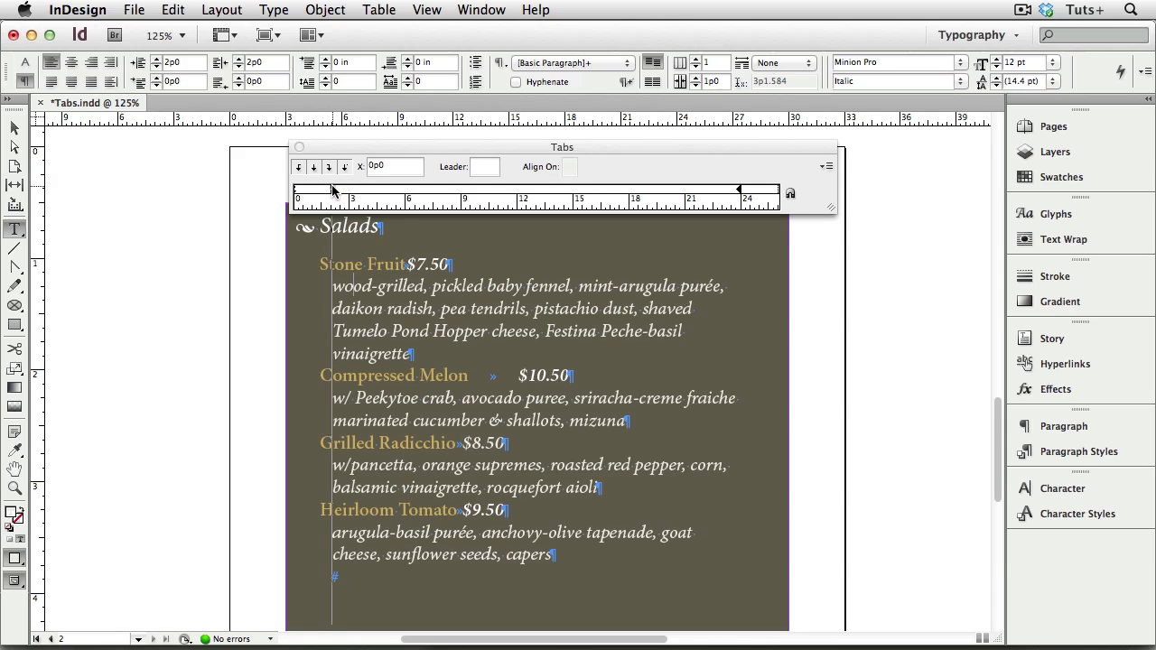
pyautogui.moveTo(332, 190); pyautogui.dragTo(352, 193)
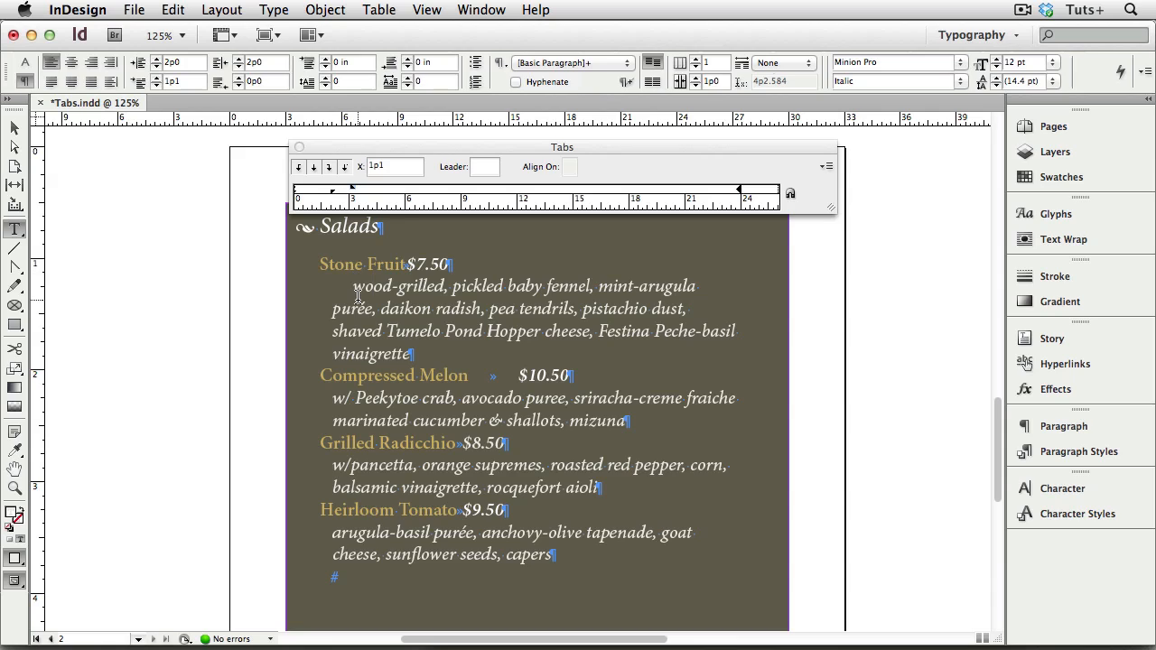
pyautogui.press('super+z')
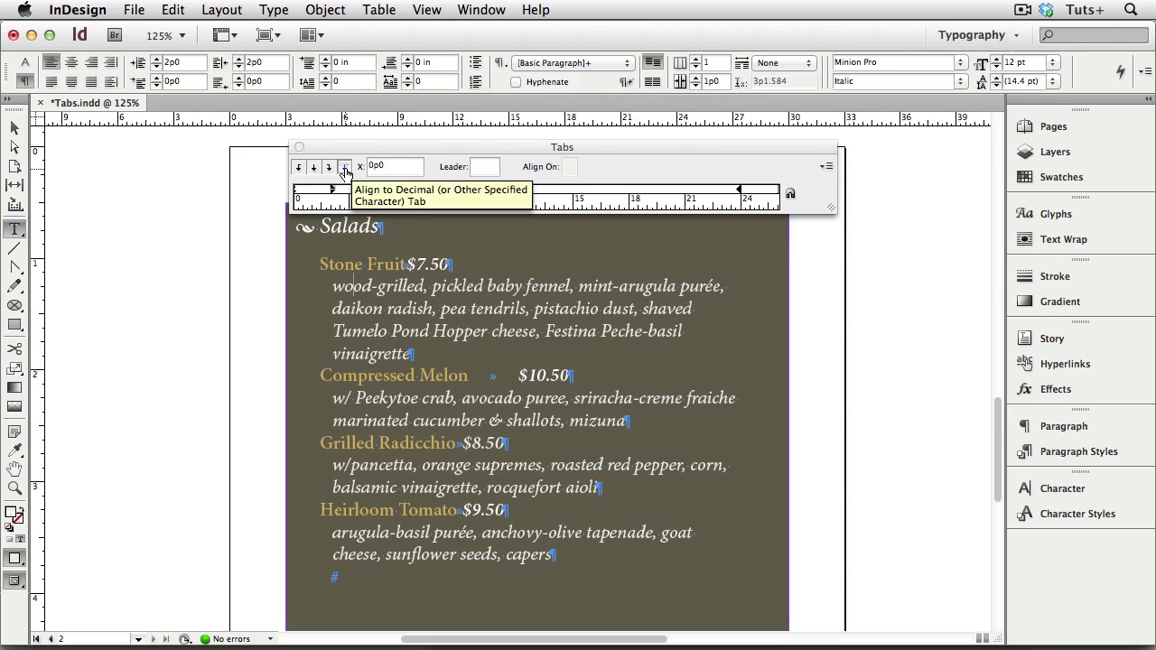
# - Add a decimal-aligned tab stop at 24p0 to the Stone Fruit and Compressed Melon price lines
pyautogui.click(389, 263)
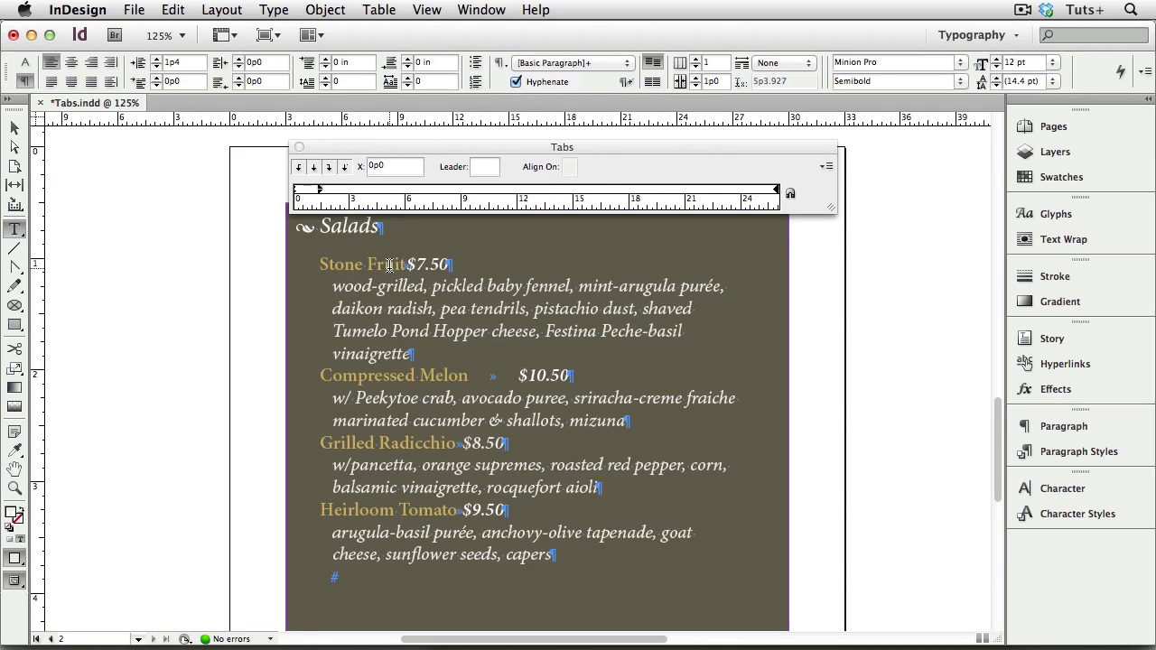
pyautogui.click(344, 169)
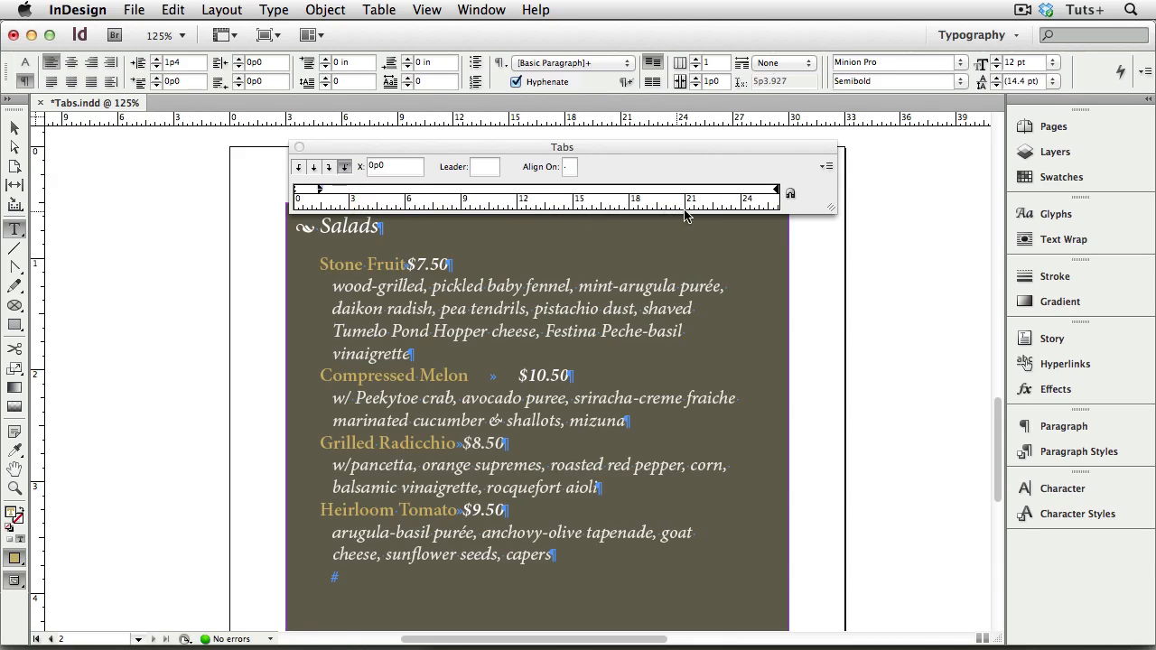
pyautogui.click(740, 193)
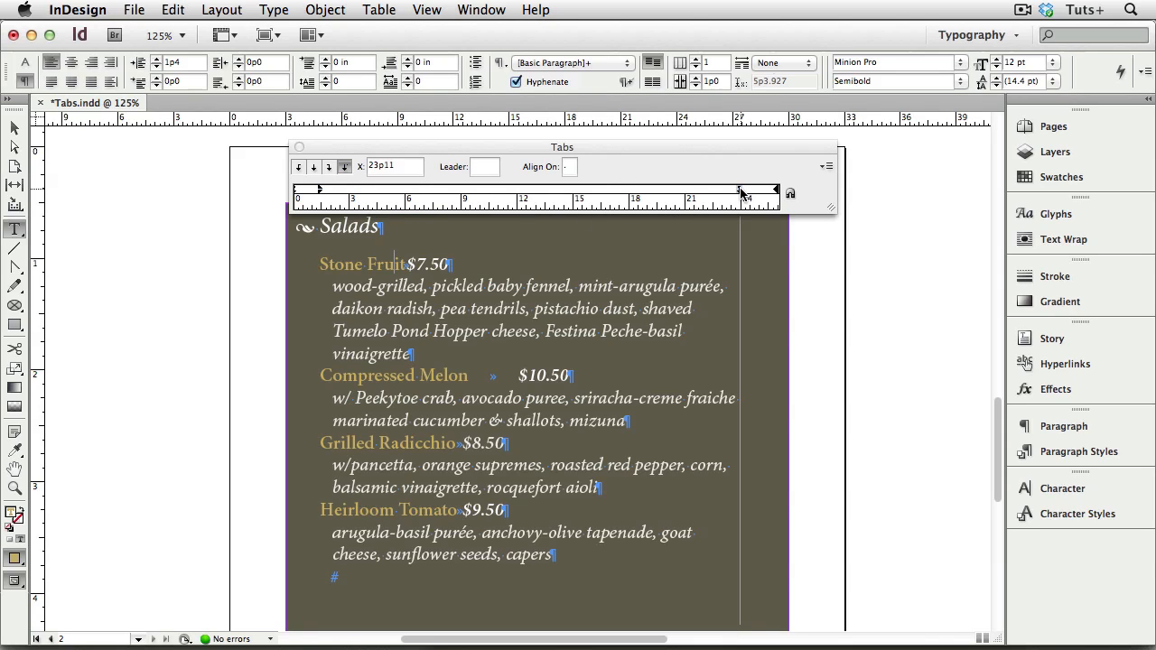
pyautogui.moveTo(739, 193); pyautogui.dragTo(742, 194)
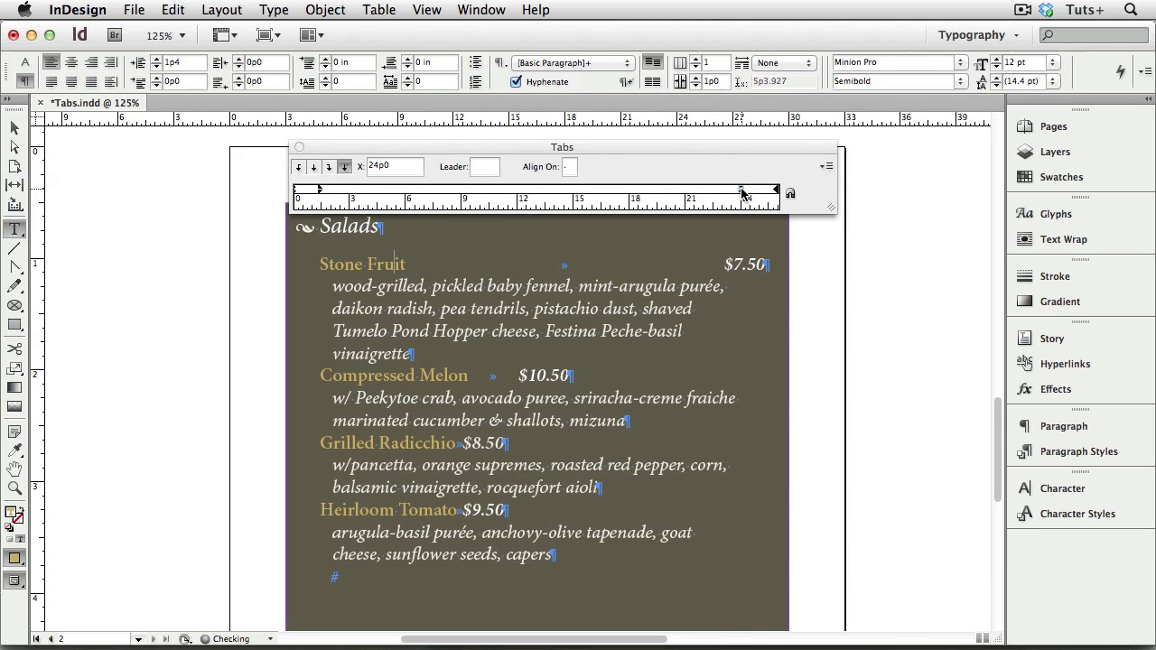
pyautogui.click(459, 375)
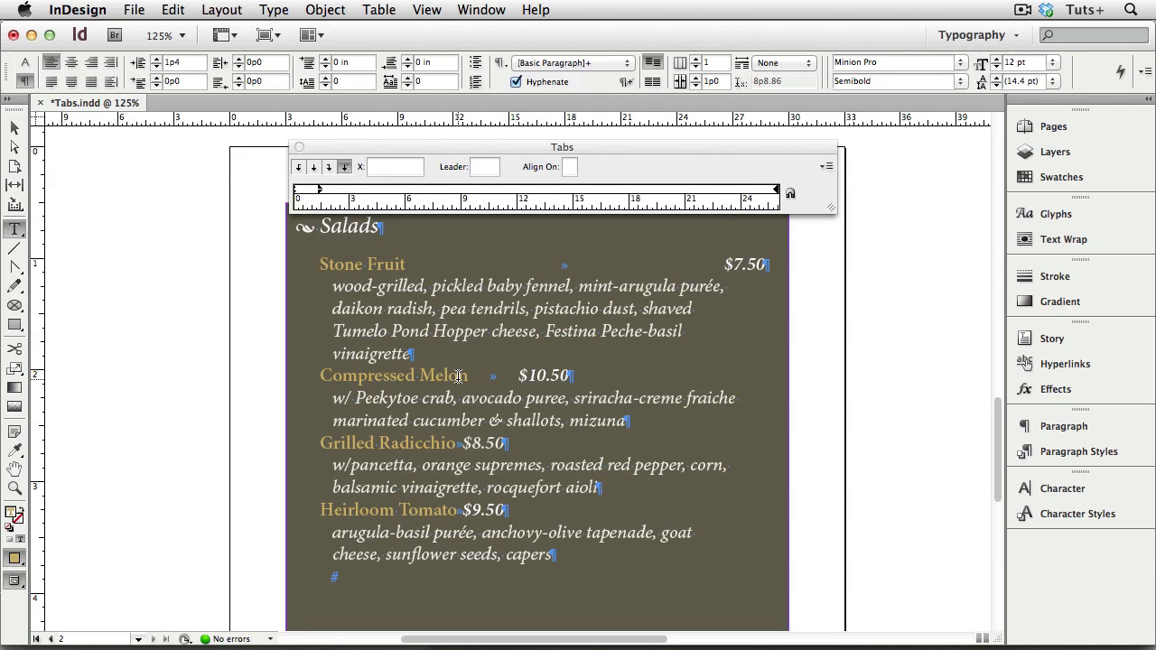
pyautogui.click(742, 194)
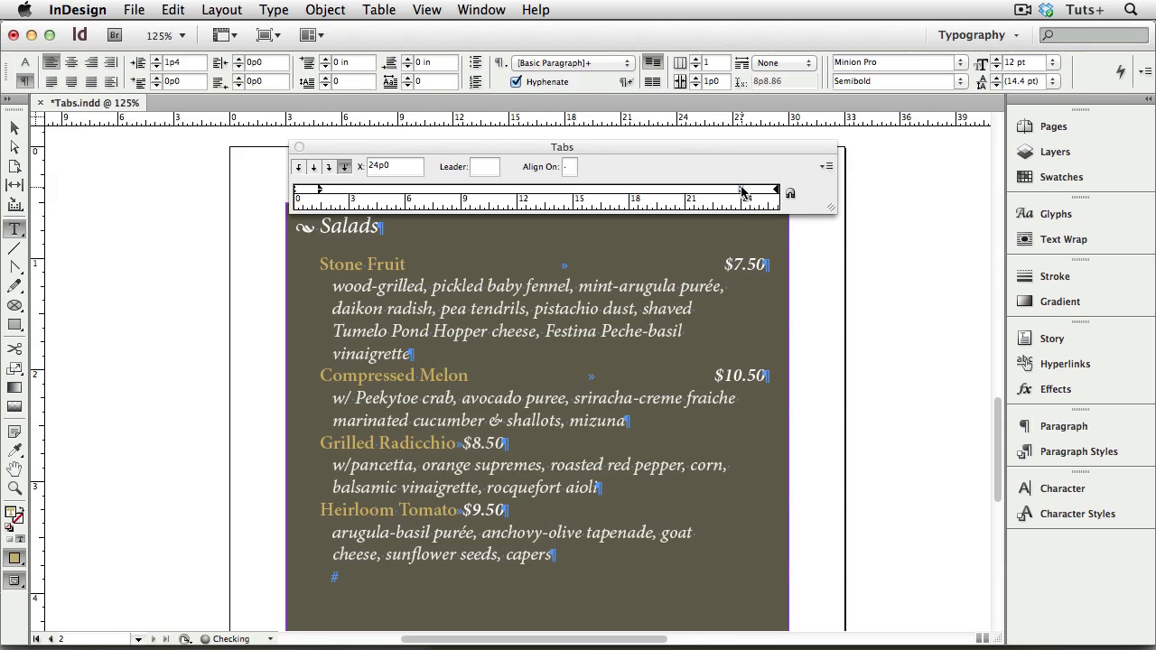
# - Add a decimal-aligned tab stop to the Grilled Radicchio price line at 24p0 and to the Heirloom Tomato line at 23p11
pyautogui.click(482, 443)
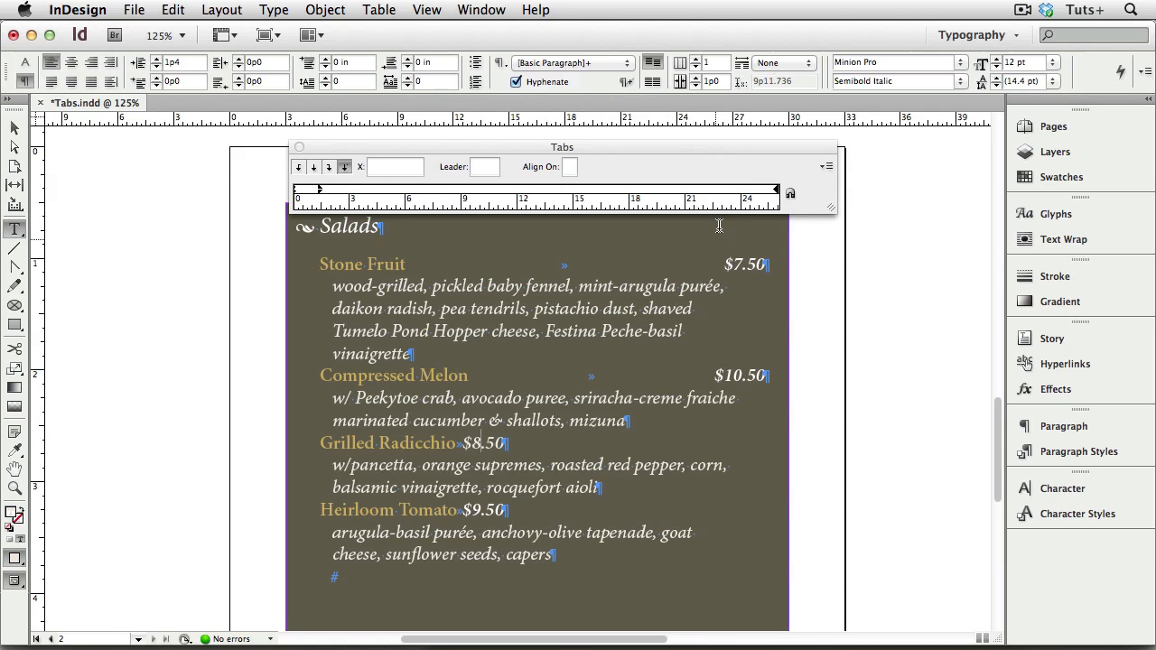
pyautogui.click(740, 193)
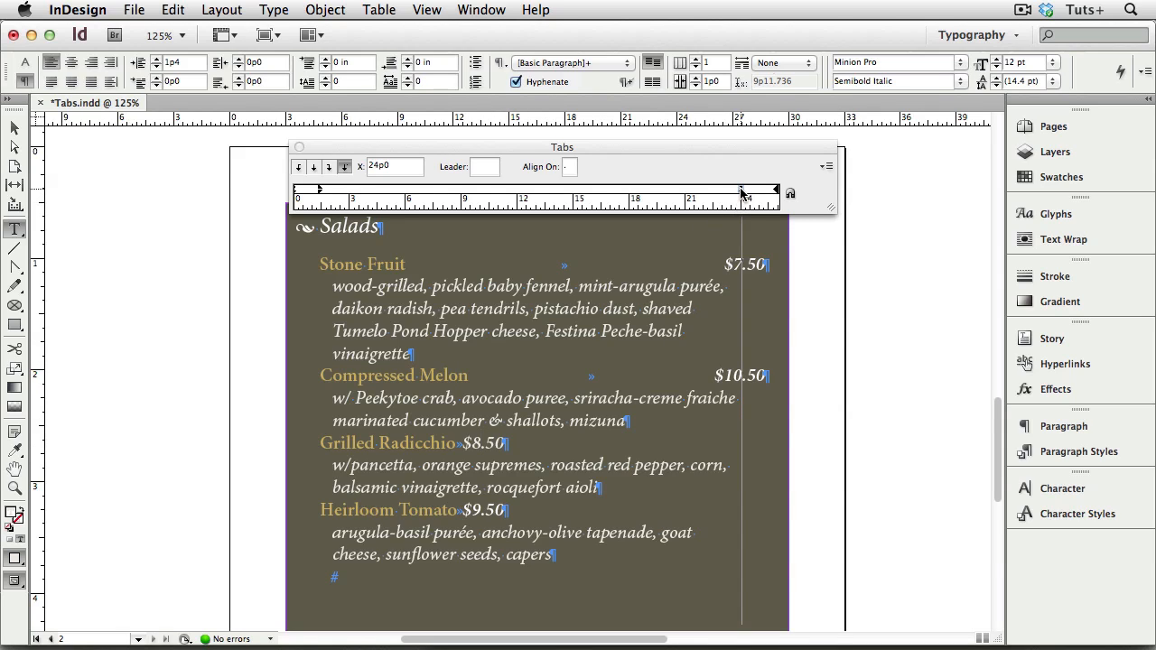
pyautogui.click(482, 510)
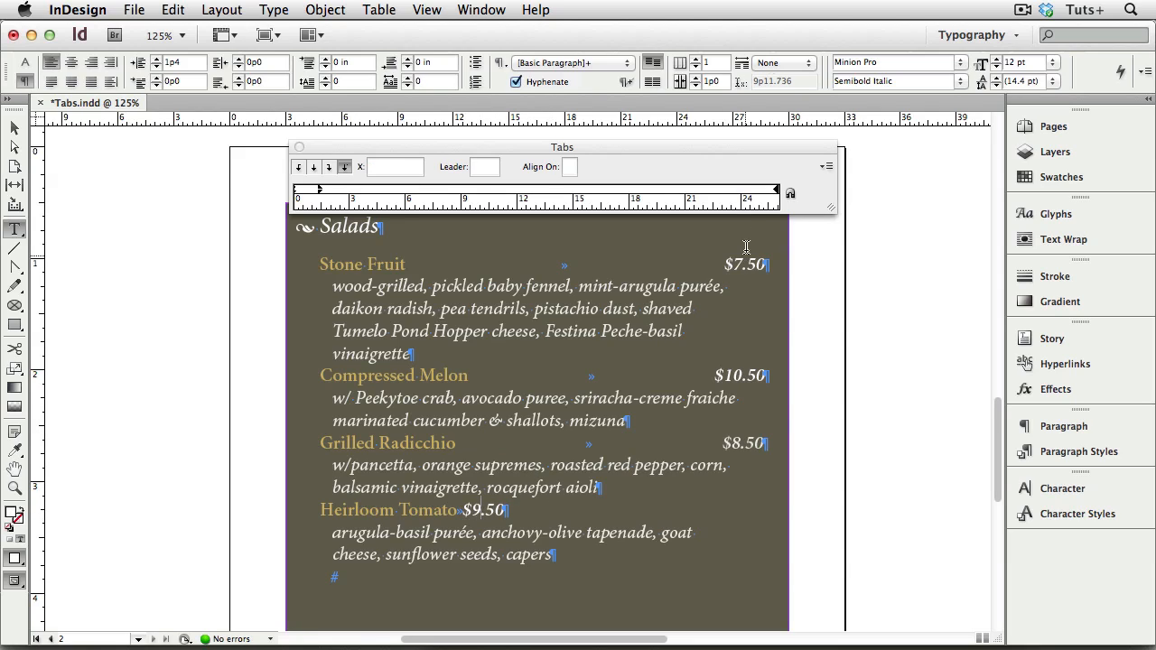
pyautogui.click(742, 193)
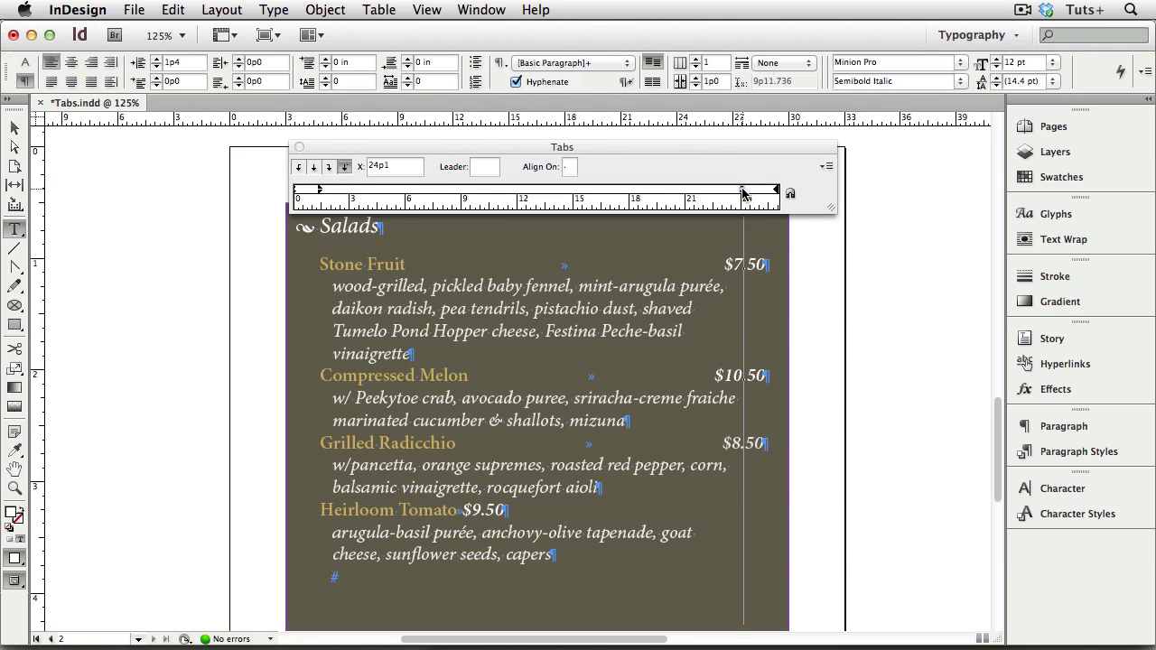
pyautogui.moveTo(743, 192); pyautogui.dragTo(740, 193)
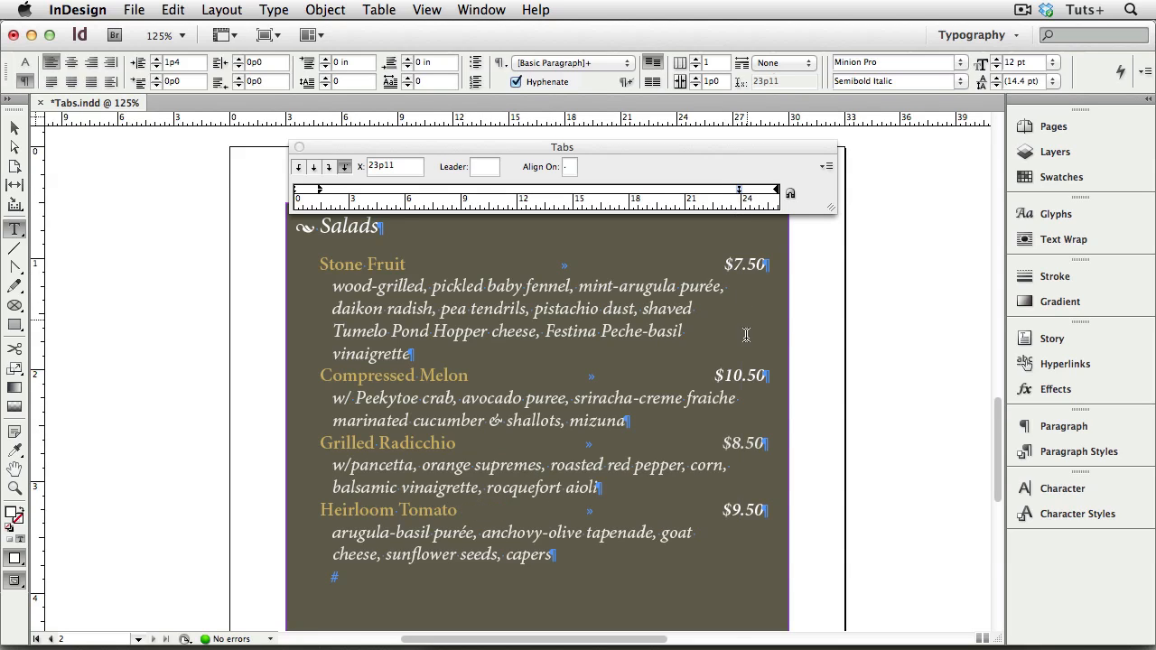
# - Move the decimal tab stop of all four salad price lines together to 23p2, then settle it at 23p11
pyautogui.moveTo(766, 510); pyautogui.dragTo(406, 264)
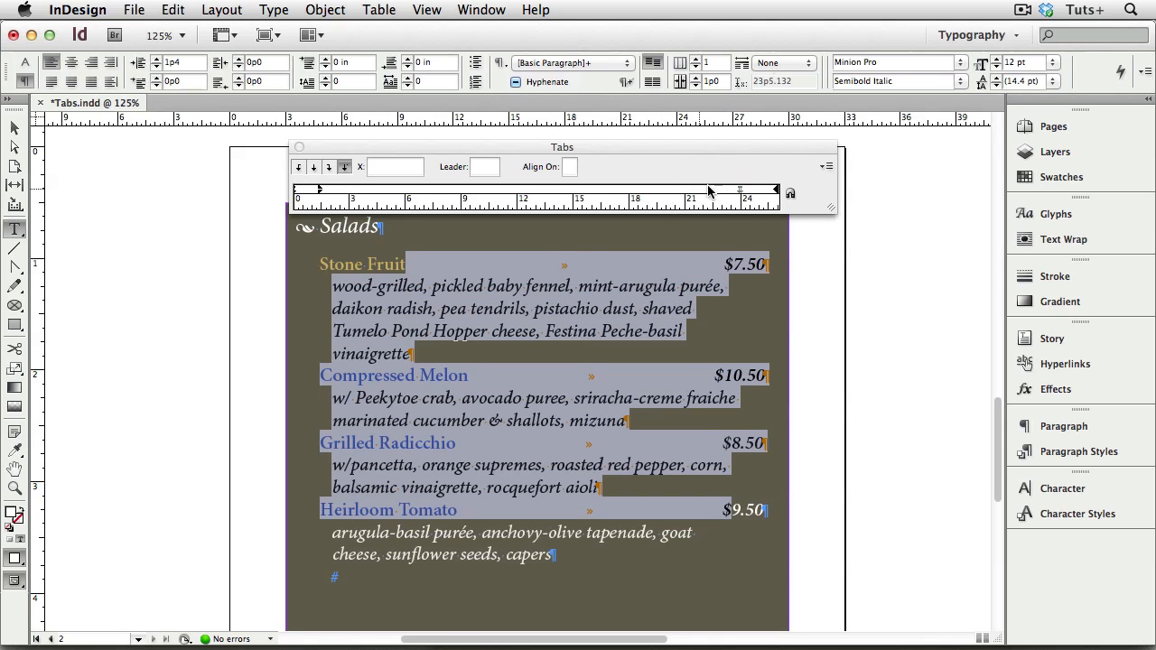
pyautogui.moveTo(740, 190); pyautogui.dragTo(726, 192)
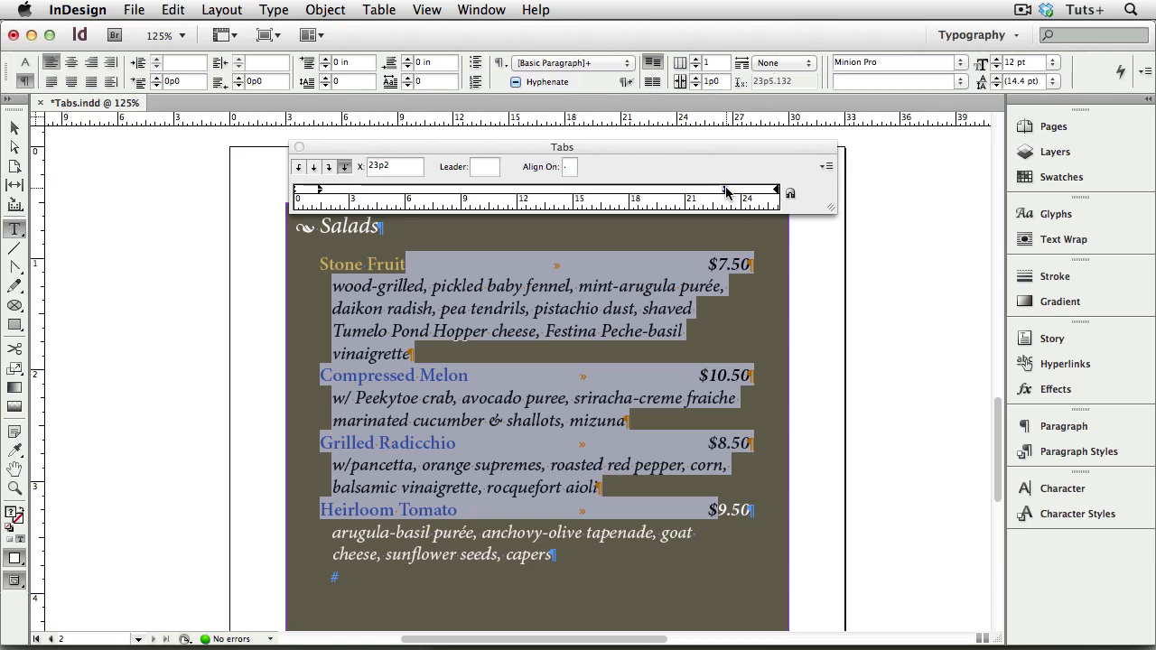
pyautogui.moveTo(725, 190); pyautogui.dragTo(740, 190)
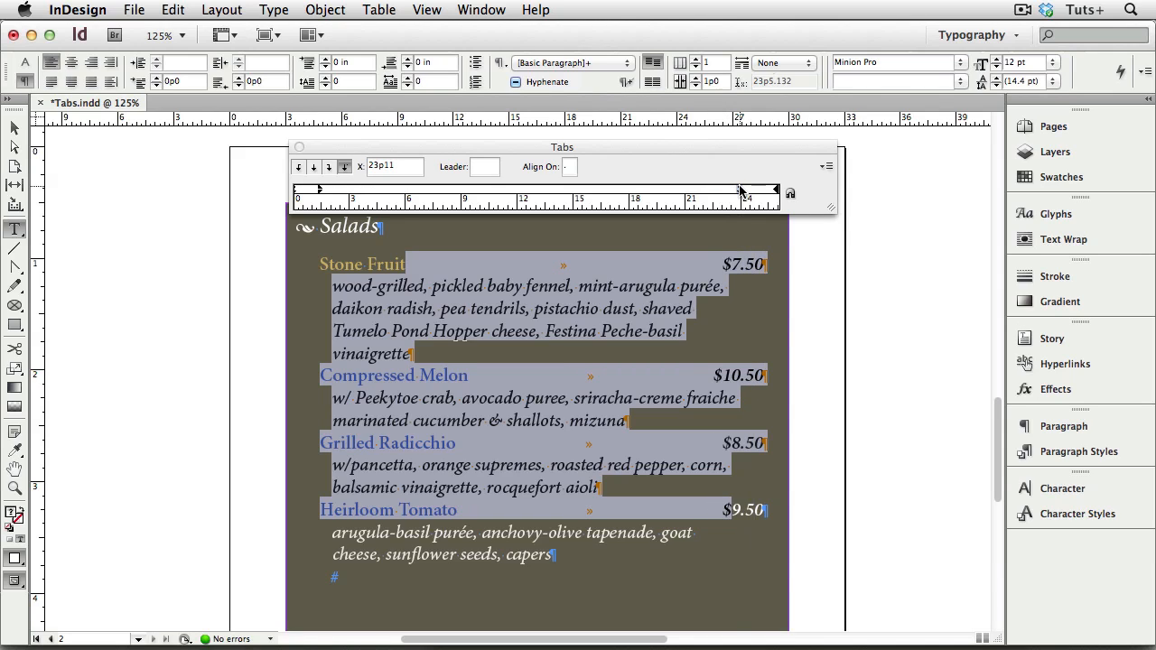
# - Lengthen the Compressed Melon price to $10000000.50 by adding zeros before the decimal point
pyautogui.click(738, 376)
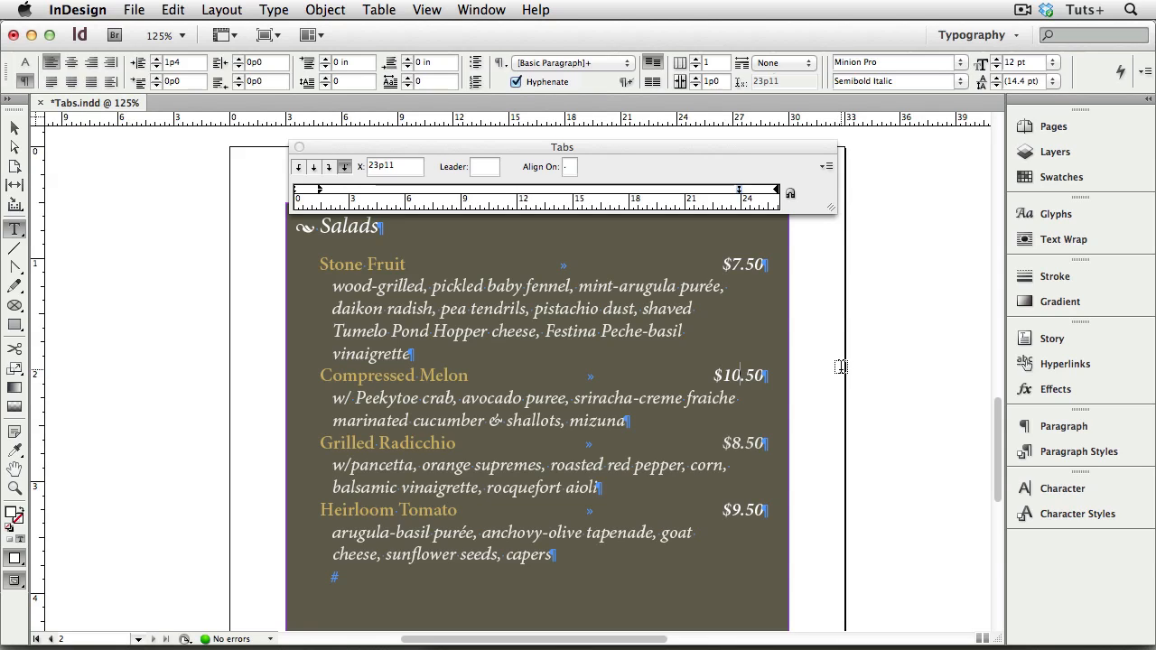
pyautogui.write('00000')
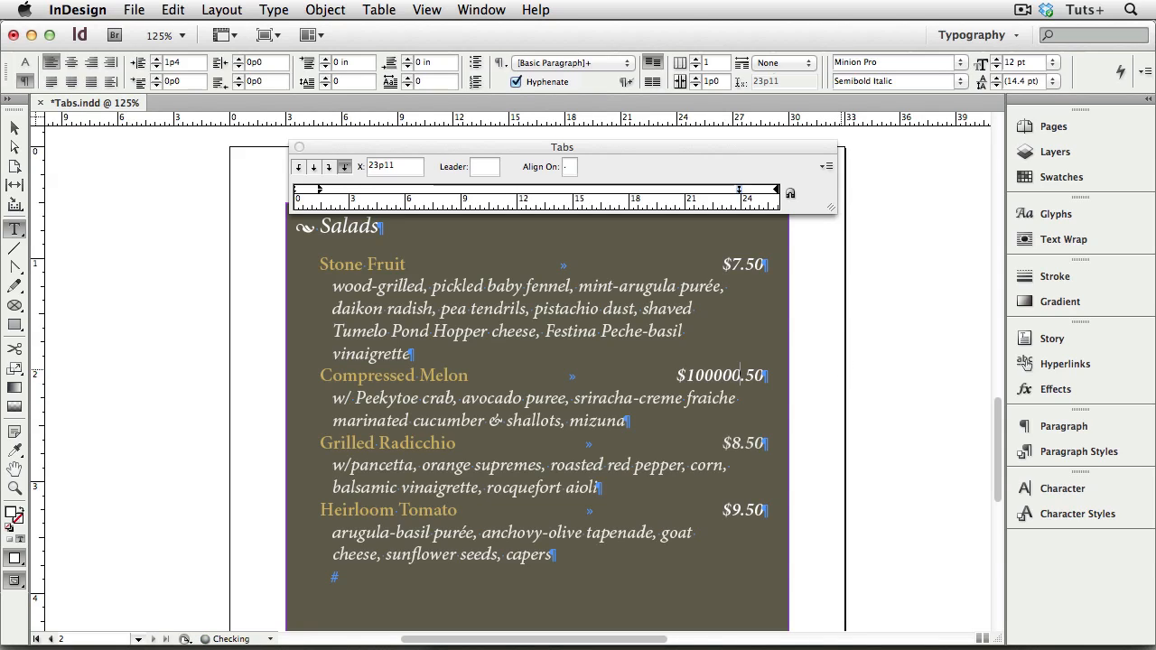
pyautogui.write('00')
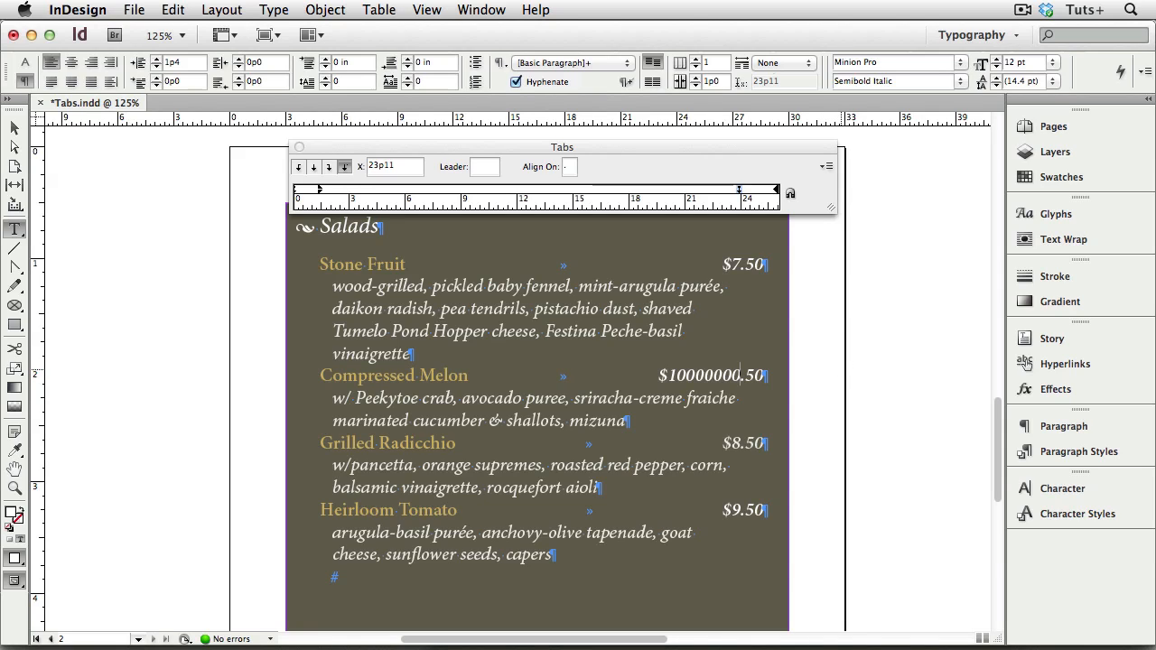
# - Add a period leader to the 23p11 decimal tab across all four salad price lines, close the Tabs ruler and deselect the text
pyautogui.moveTo(741, 511); pyautogui.dragTo(441, 264)
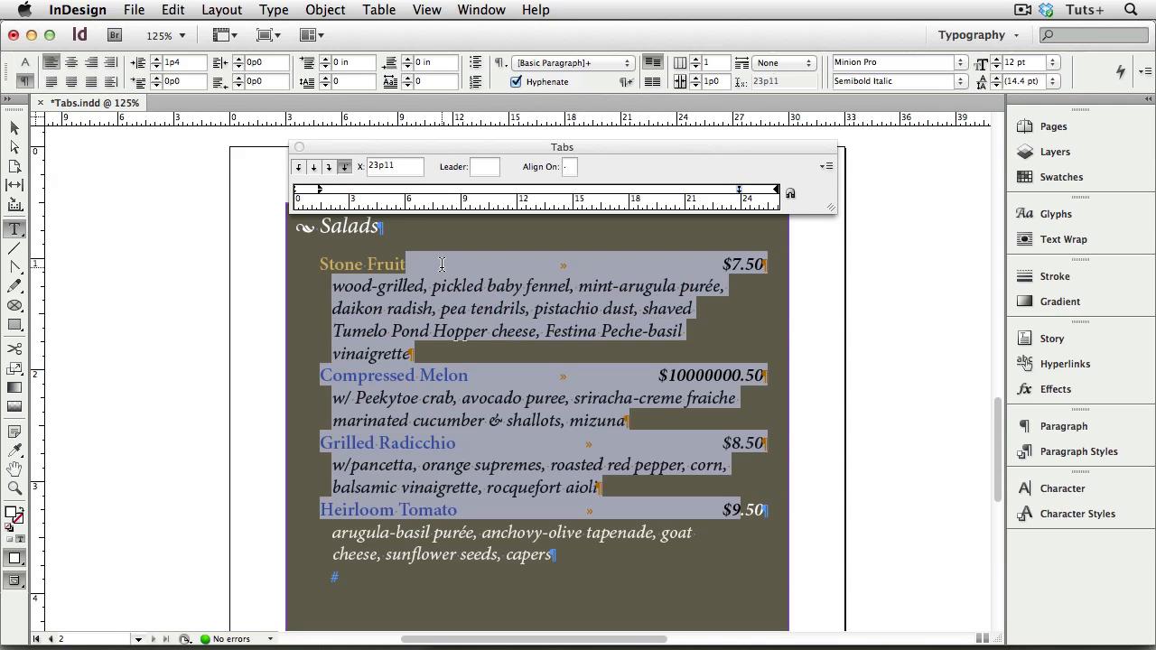
pyautogui.click(479, 167)
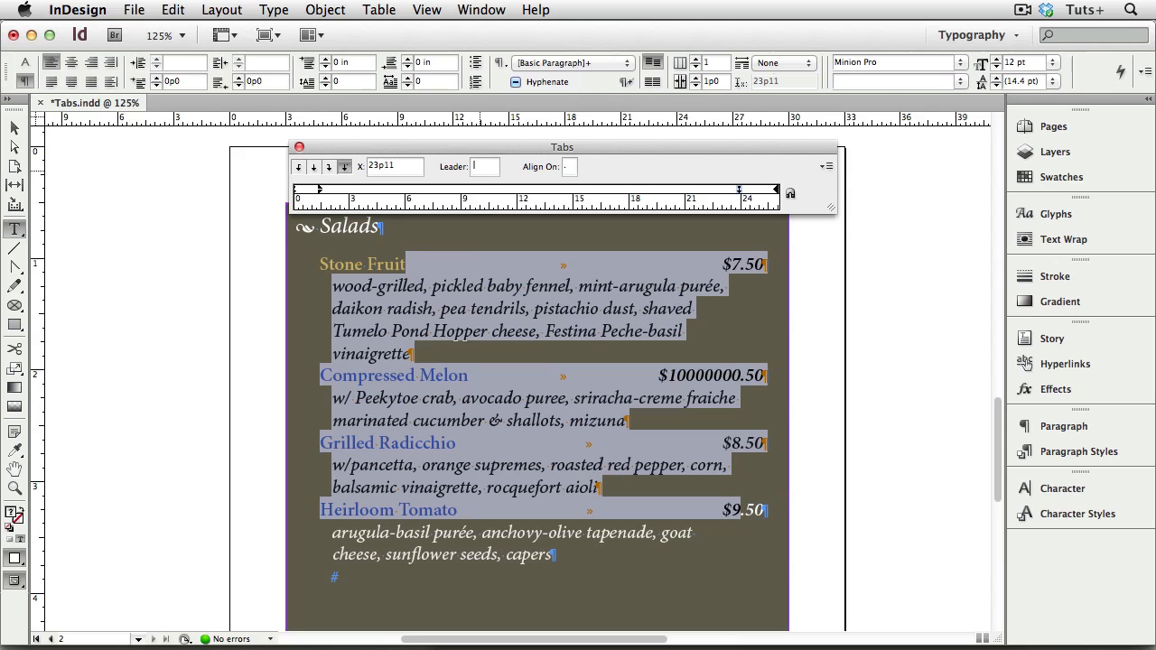
pyautogui.write('.')
pyautogui.press('Return')
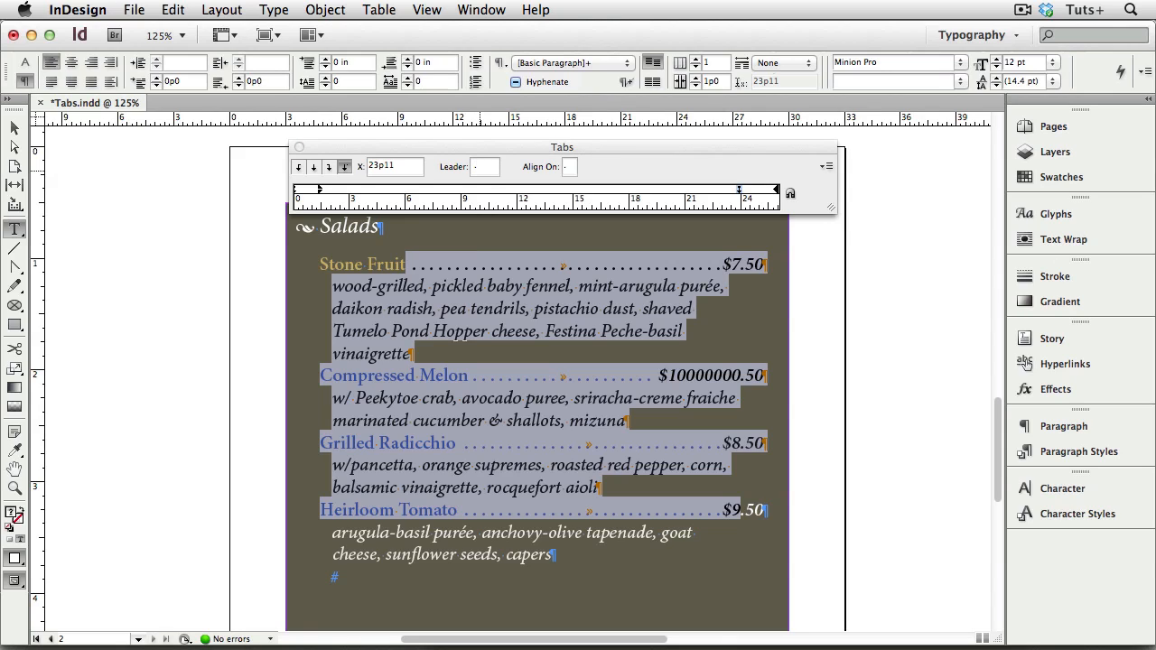
pyautogui.press('super+shift+t')
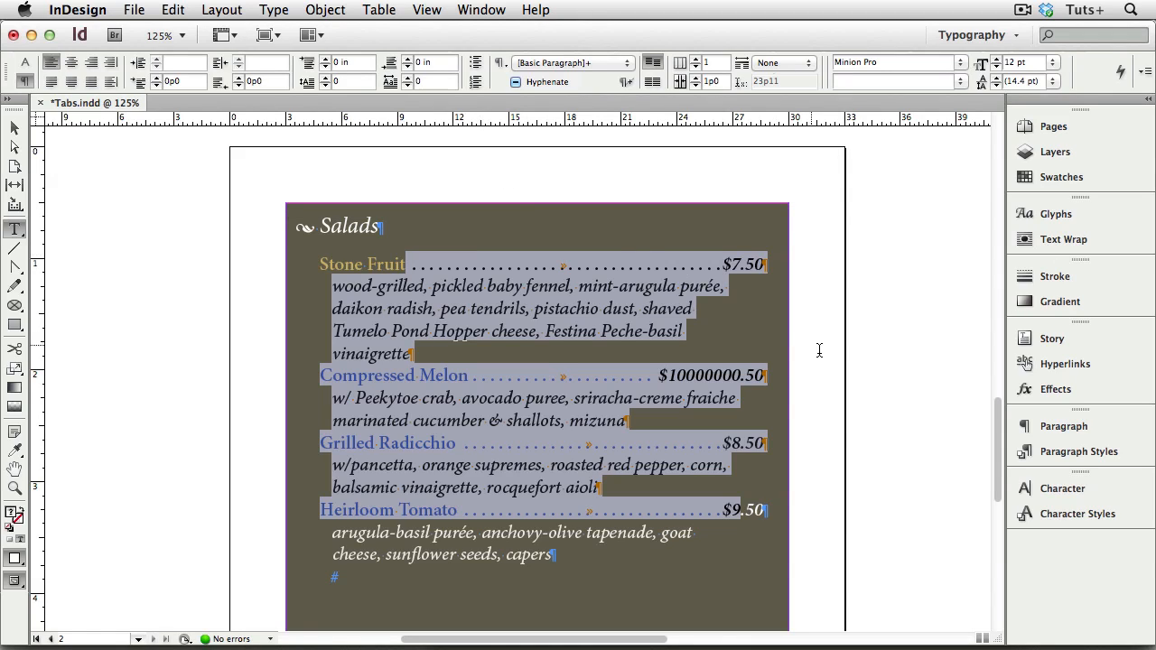
pyautogui.click(819, 351)
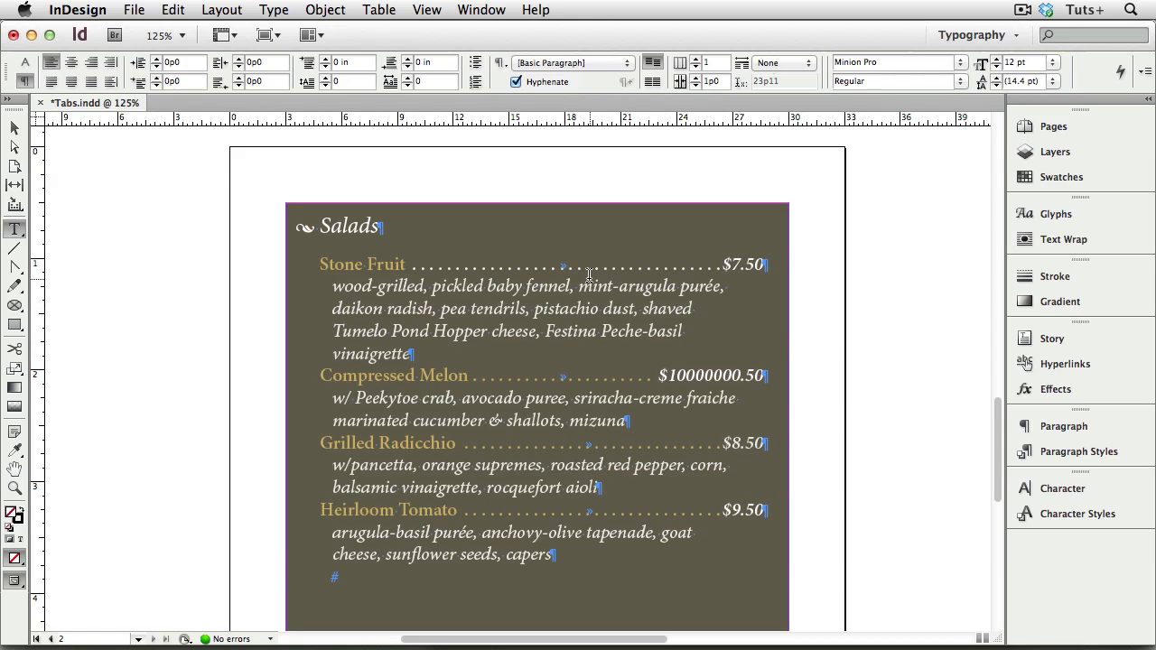
# - Select the dot leader on the Compressed Melon line and open the swatches for its text fill color
pyautogui.doubleClick(564, 377)
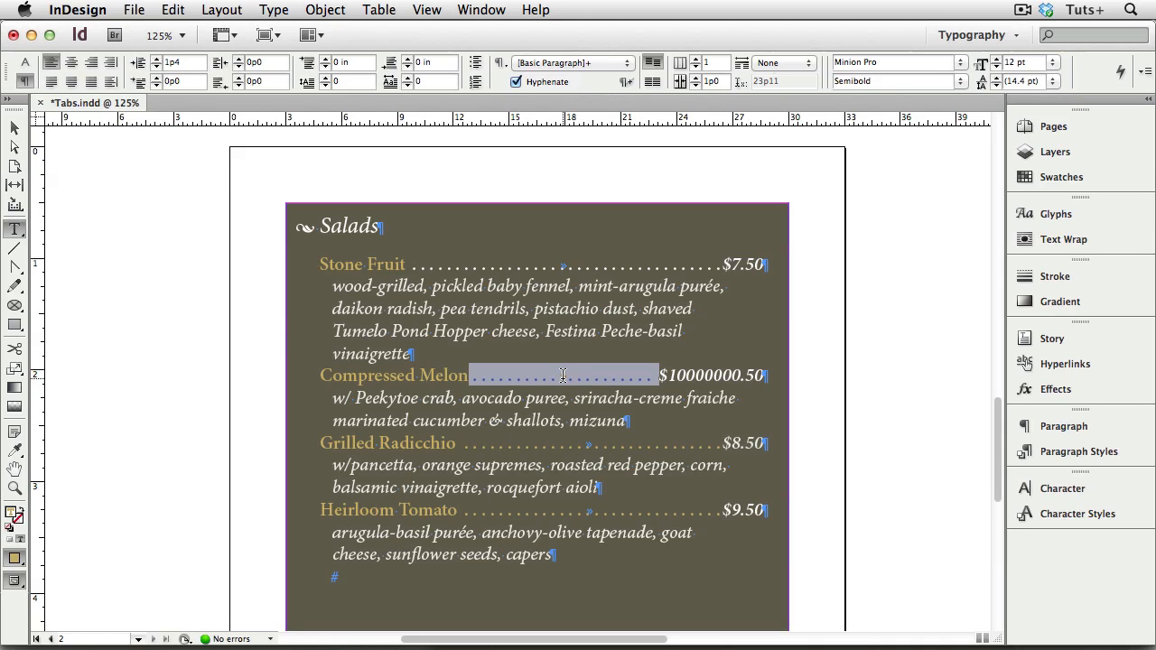
pyautogui.click(25, 62)
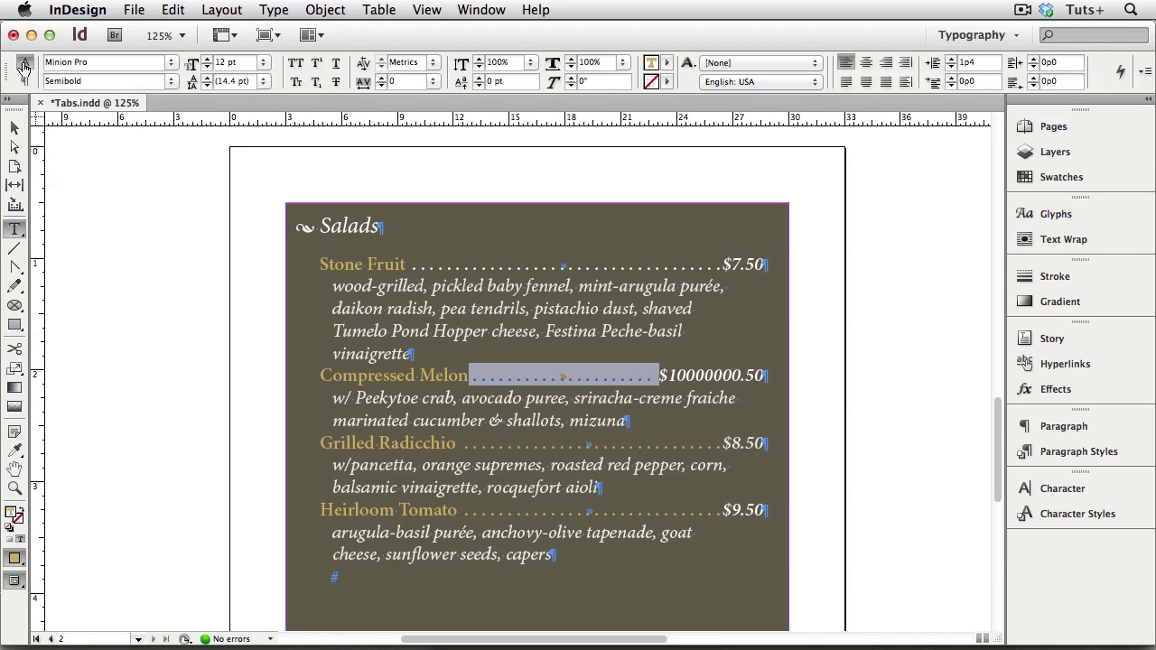
pyautogui.click(667, 62)
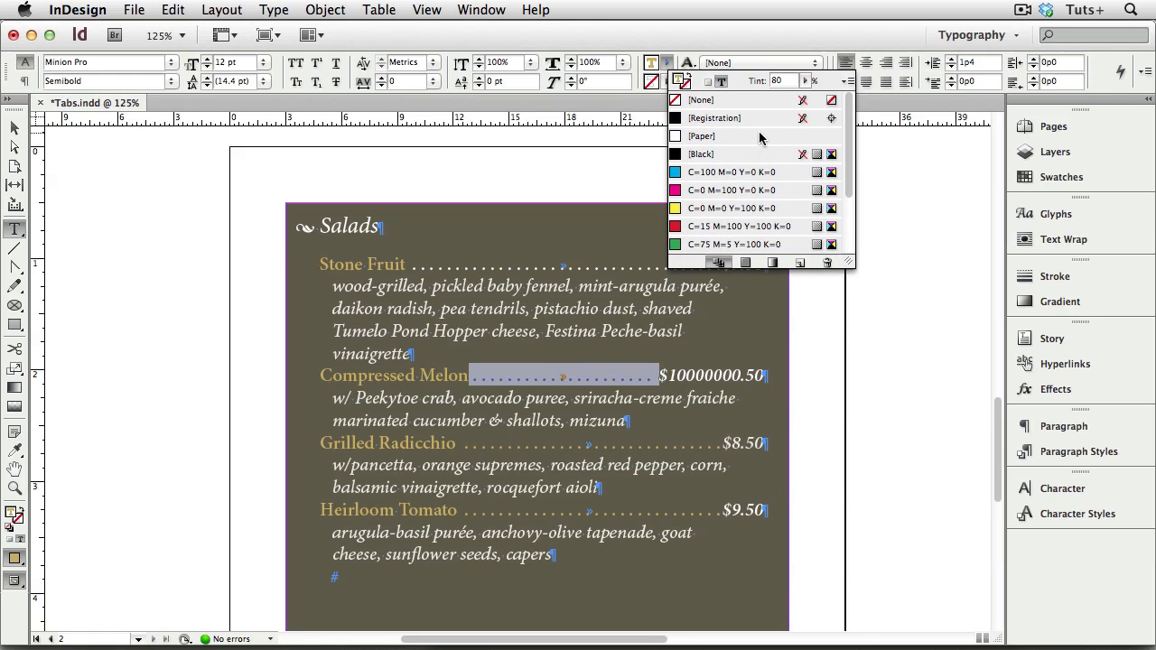